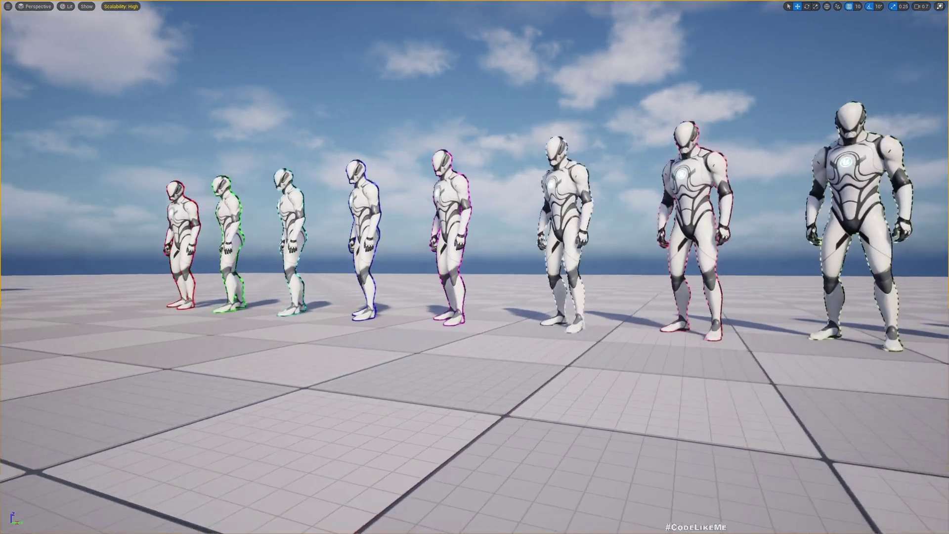
Step: Examine the coloured outlines on the row of mannequins in the level from both ends
right_click_drag(395, 267, 375, 266)
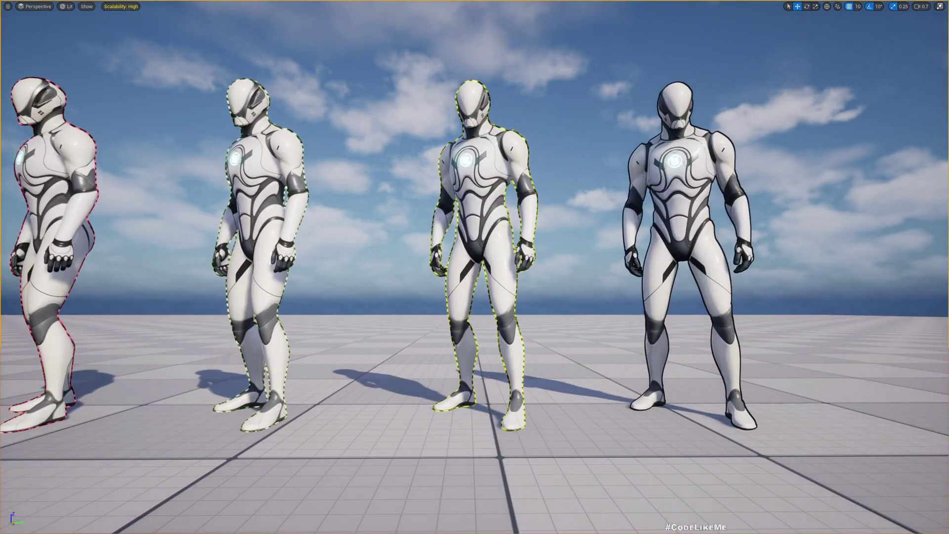
key("d")
key("a")
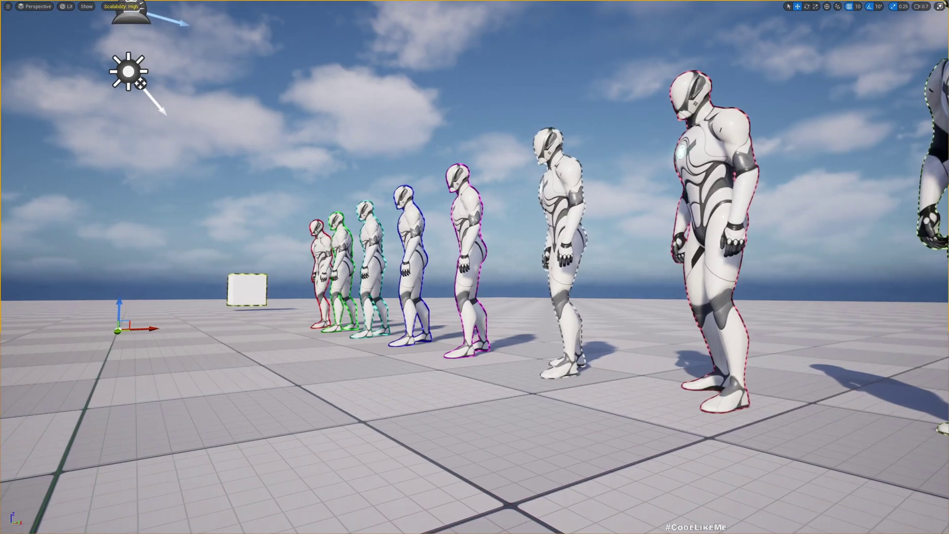
key("Up")
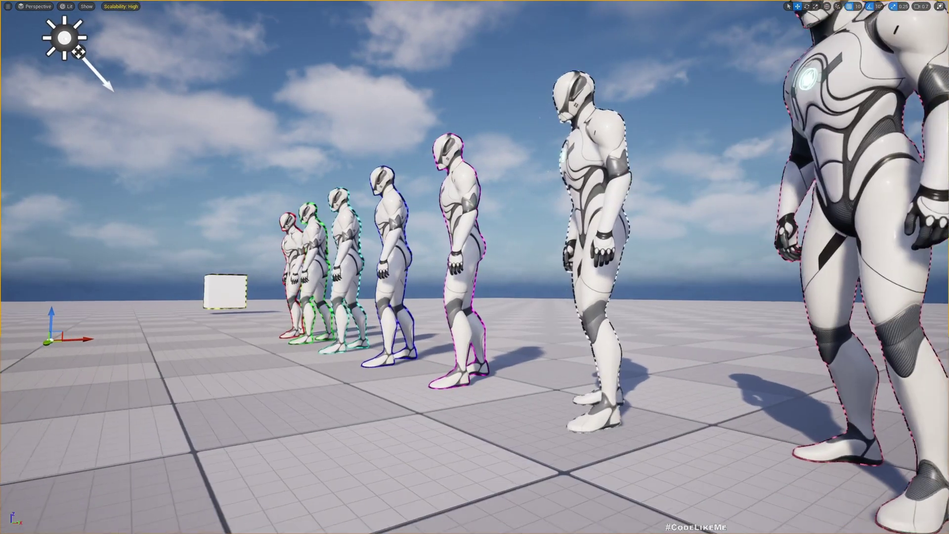
key("w")
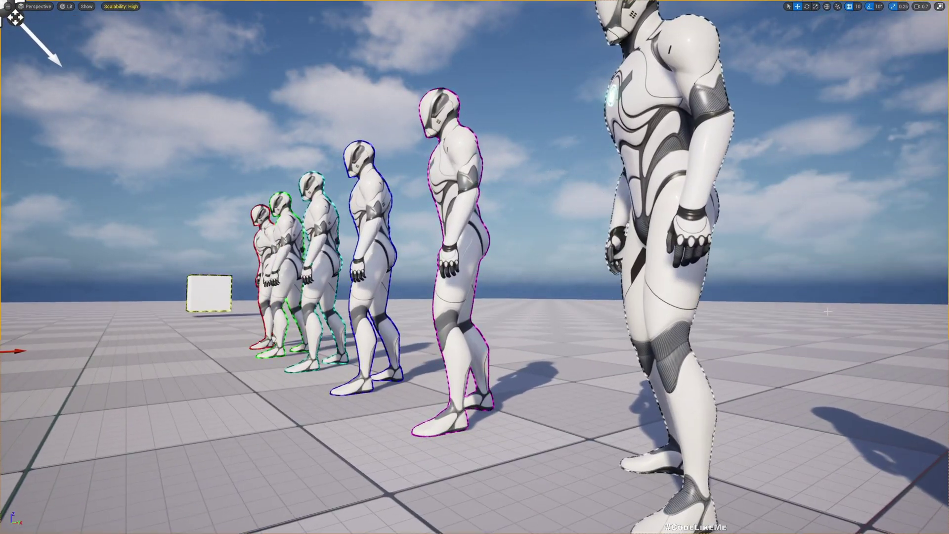
right_click_drag(828, 311, 929, 329)
key("a")
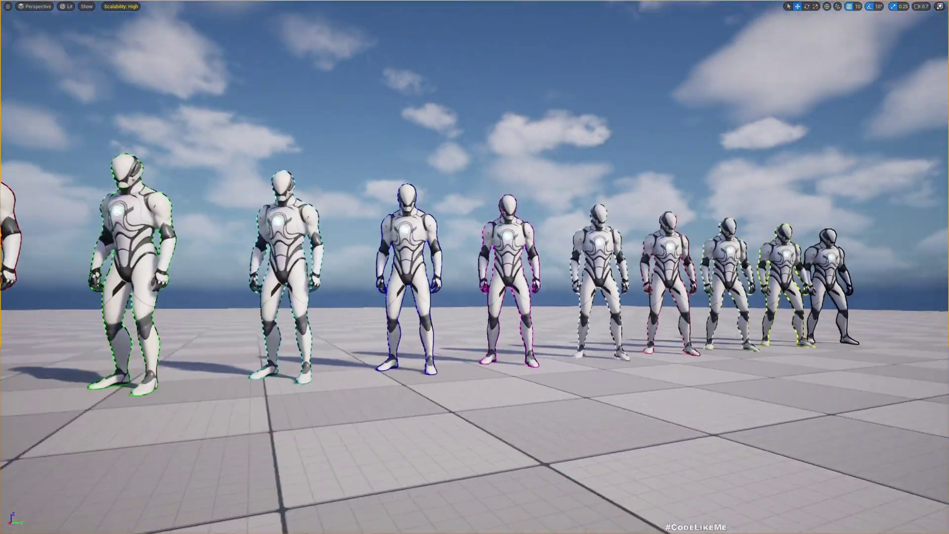
key("a")
key("a")
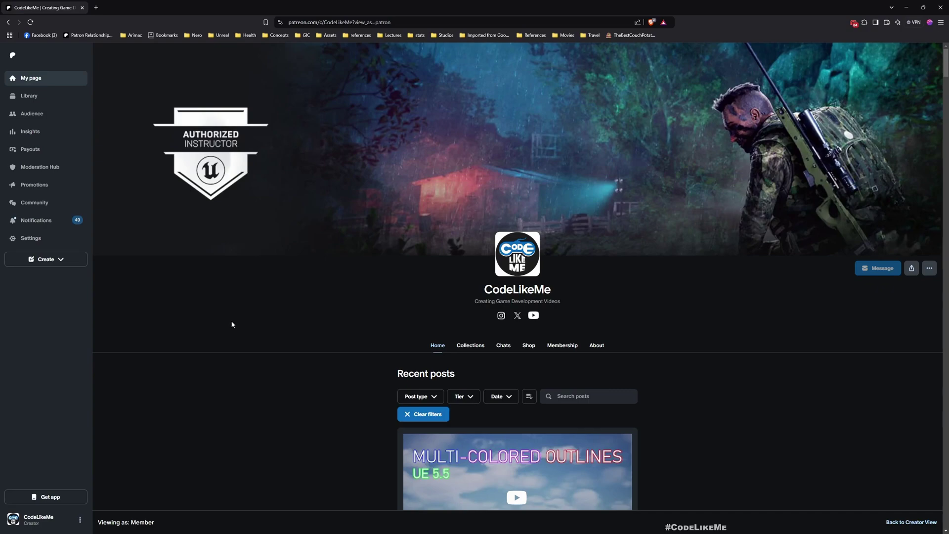
Step: Look through the recent tutorial posts on the CodeLikeMe Patreon page in the browser
scroll(232, 324, "down", 12)
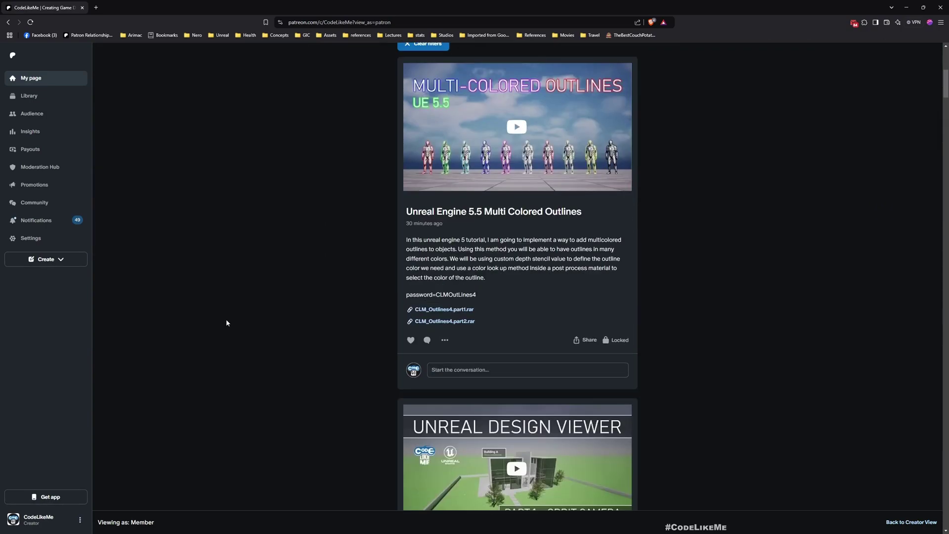
scroll(228, 327, "down", 12)
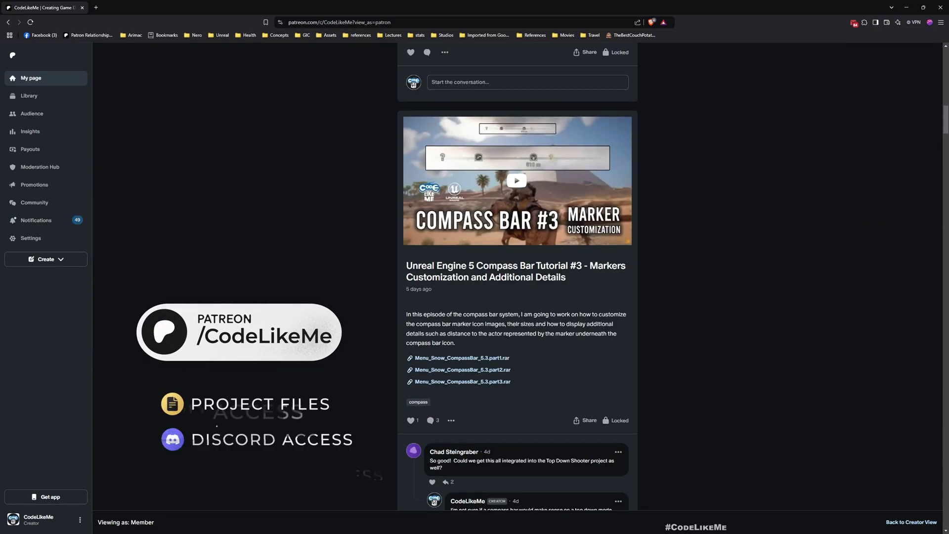
scroll(227, 360, "down", 12)
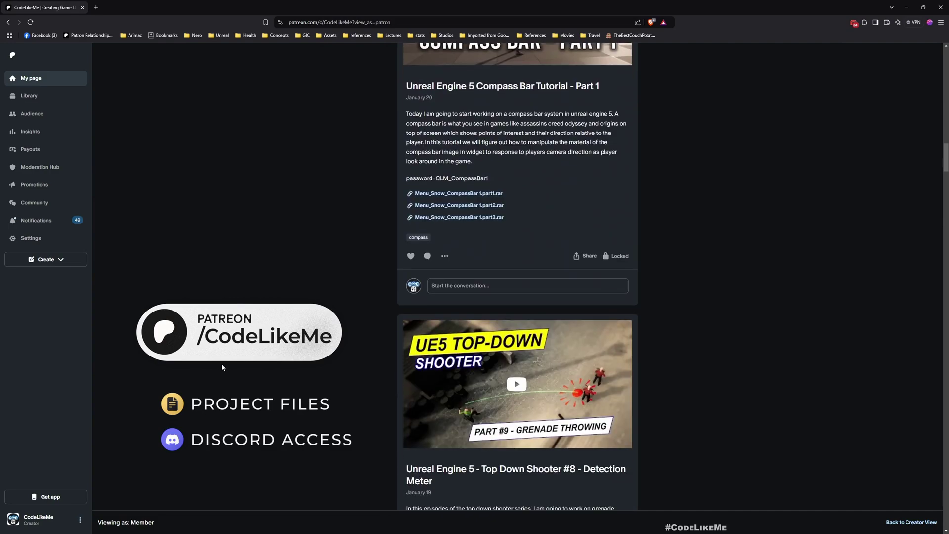
scroll(227, 361, "down", 12)
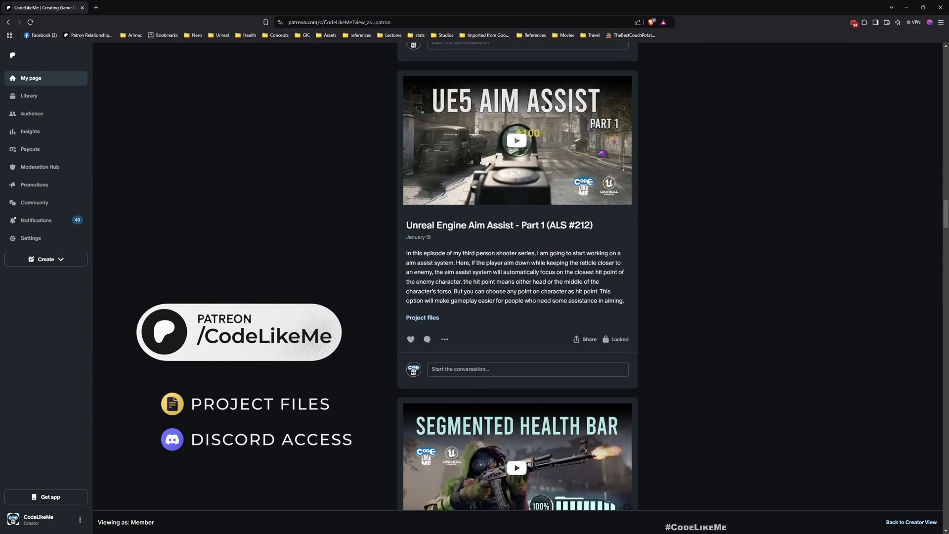
scroll(227, 360, "down", 10)
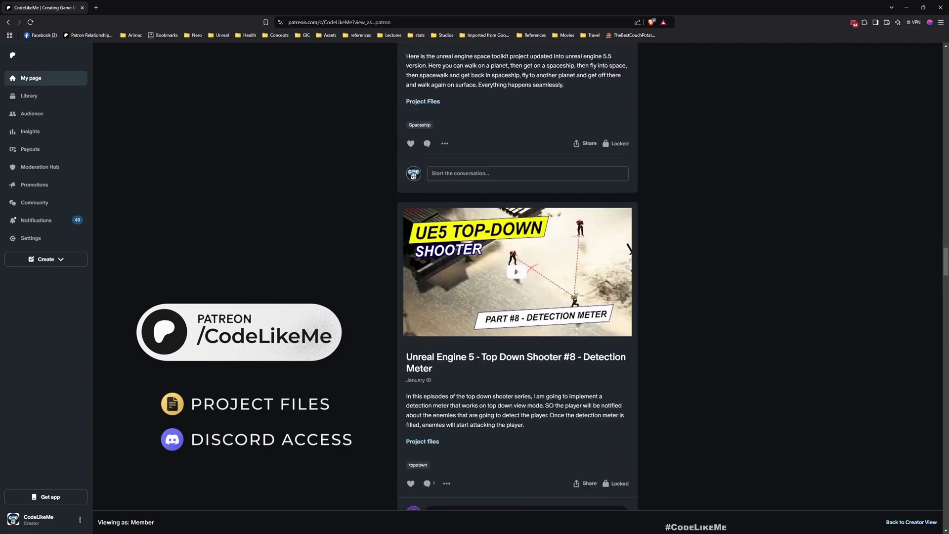
scroll(227, 361, "down", 7)
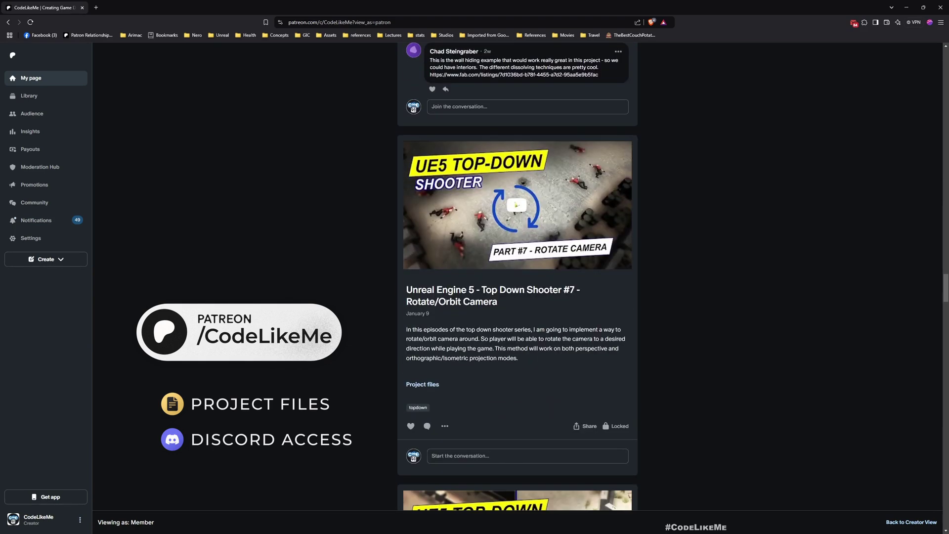
scroll(227, 360, "down", 4)
scroll(227, 360, "down", 2)
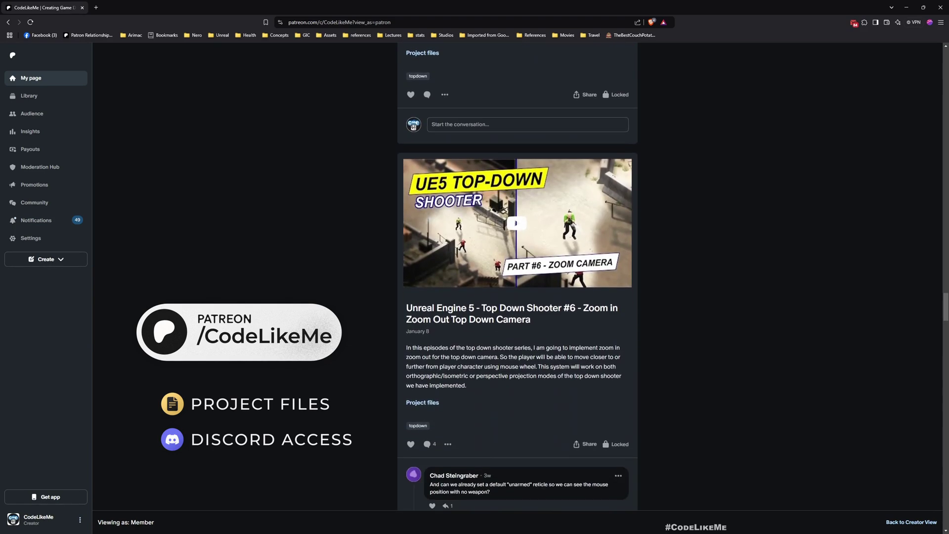
scroll(518, 277, "down", 10)
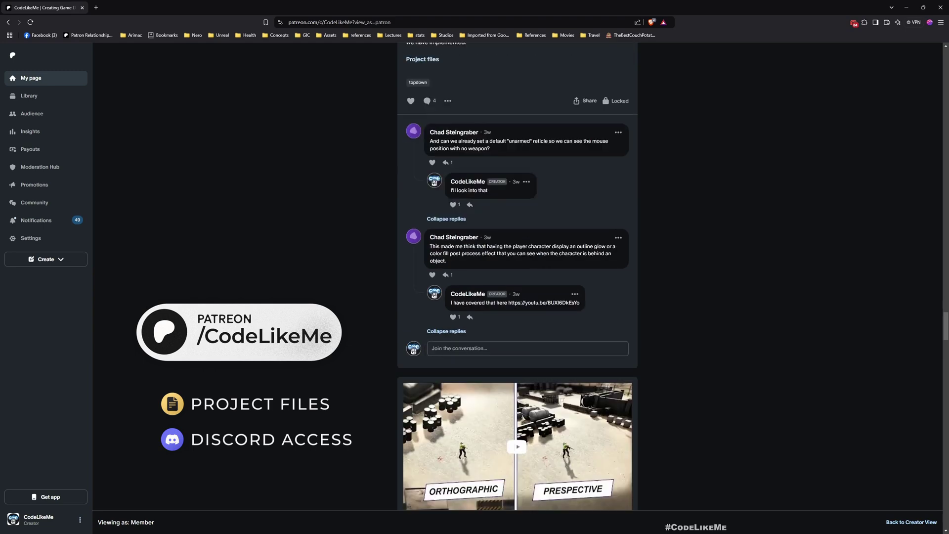
scroll(517, 277, "down", 7)
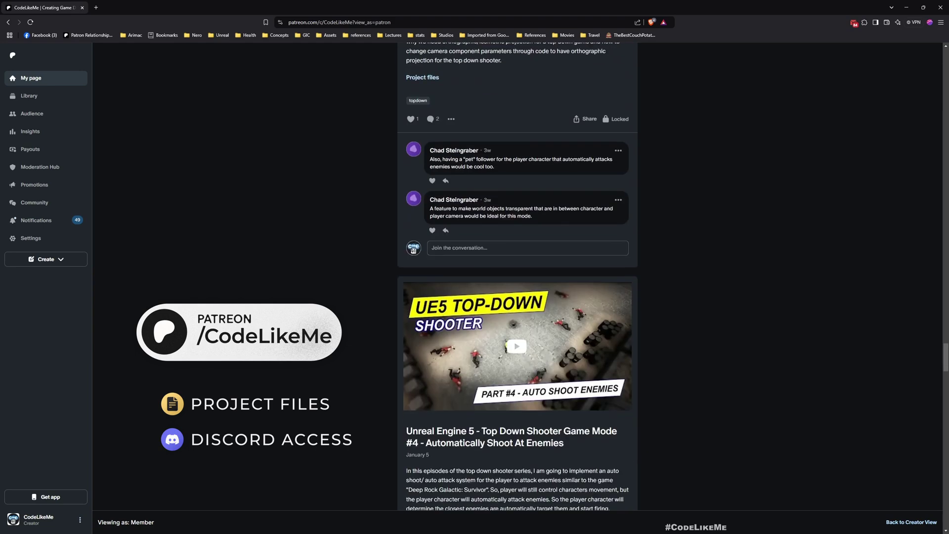
scroll(517, 277, "down", 13)
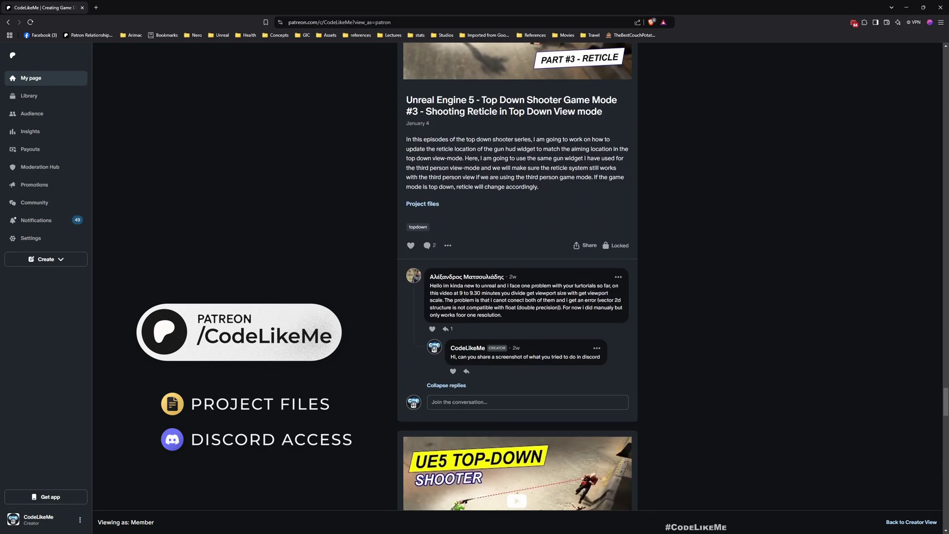
scroll(518, 277, "down", 13)
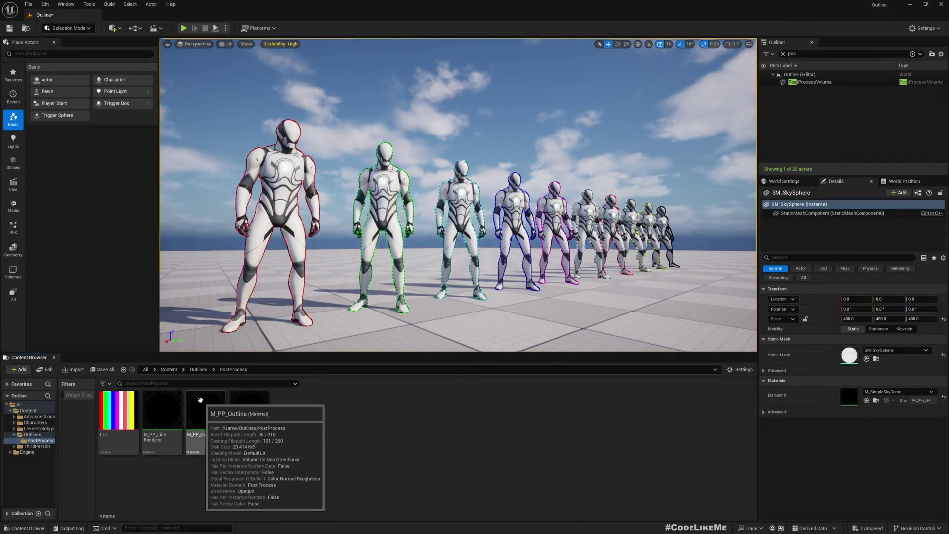
Step: Switch to the Unreal editor and assign M_PP_Outline as the PostProcessVolume's post process material
left_click(205, 420)
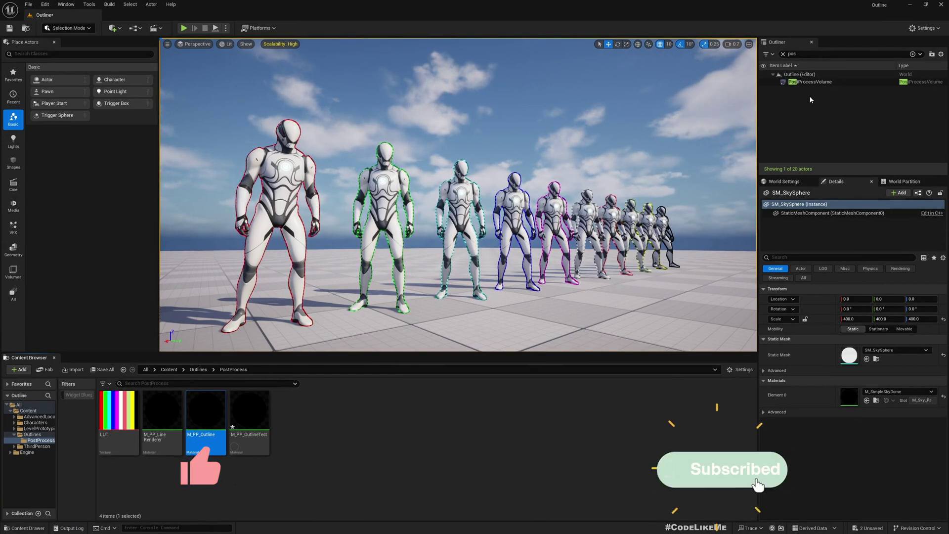
left_click(818, 82)
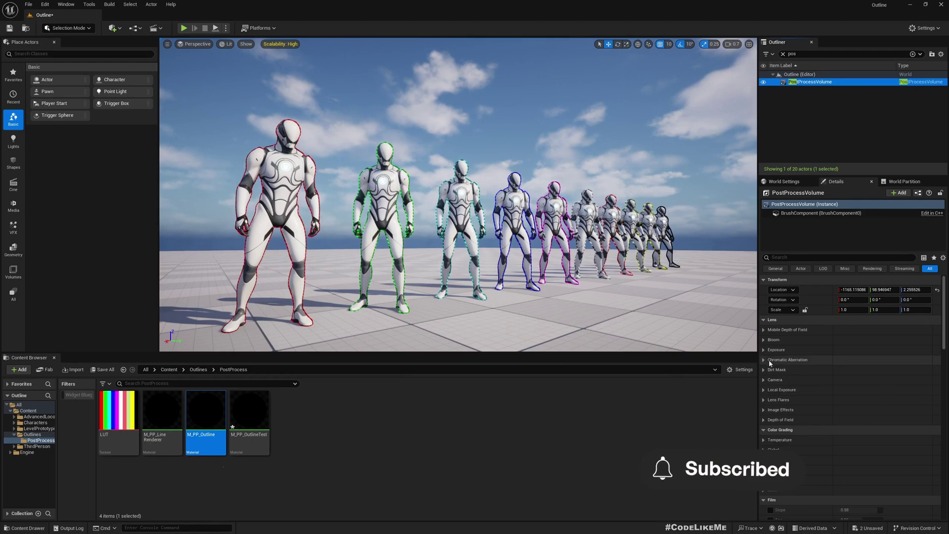
scroll(763, 351, "down", 10)
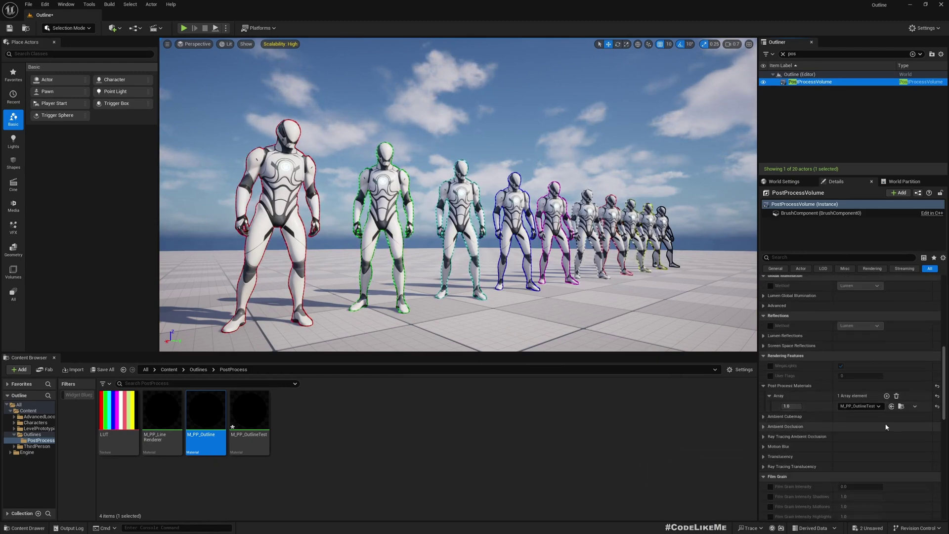
left_click(891, 406)
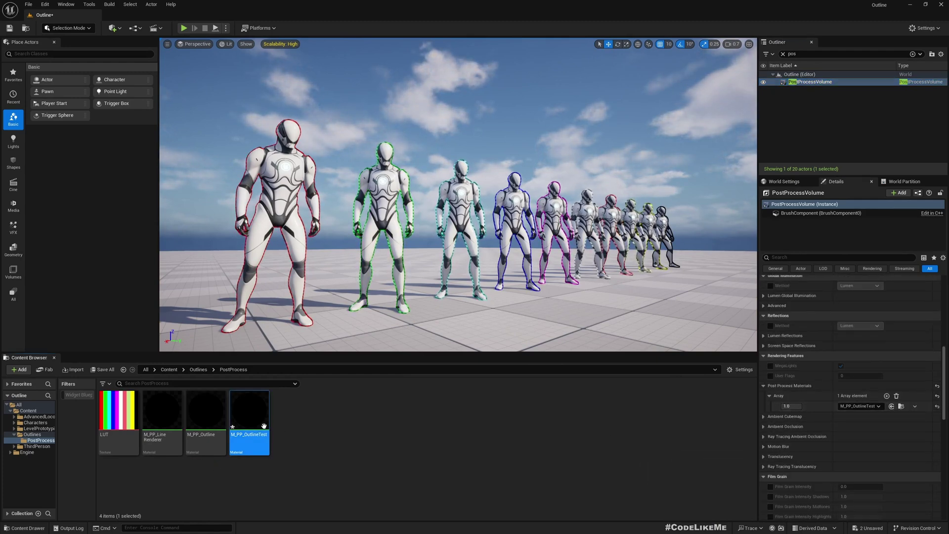
left_click(206, 413)
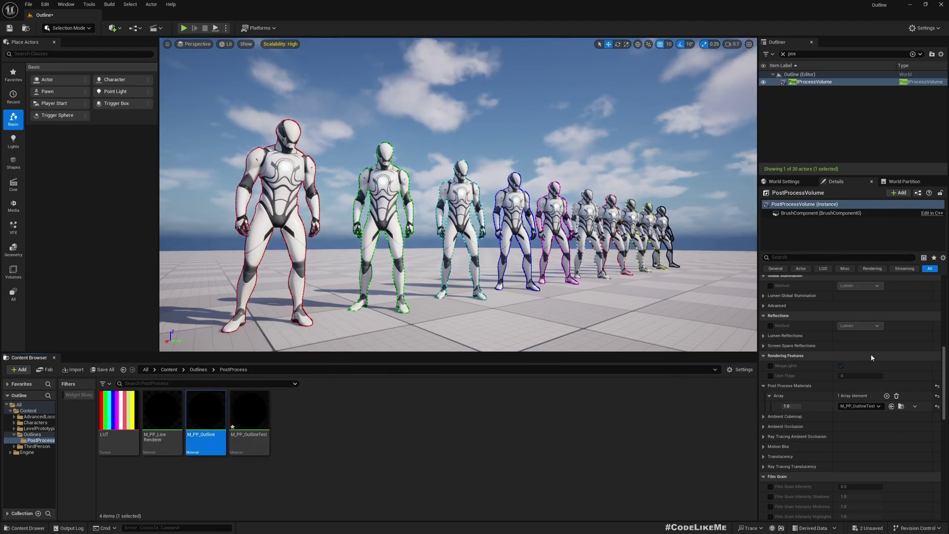
left_click(891, 406)
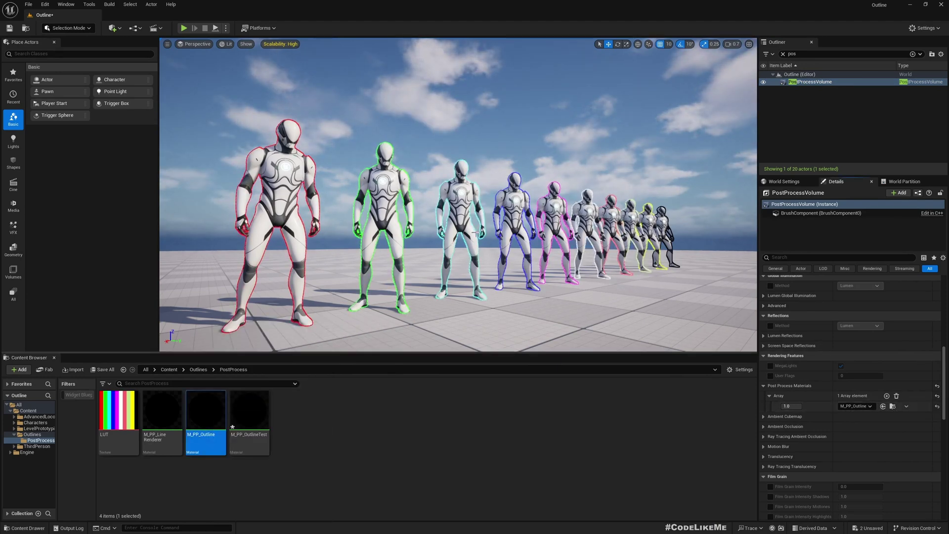
right_click_drag(458, 194, 468, 189)
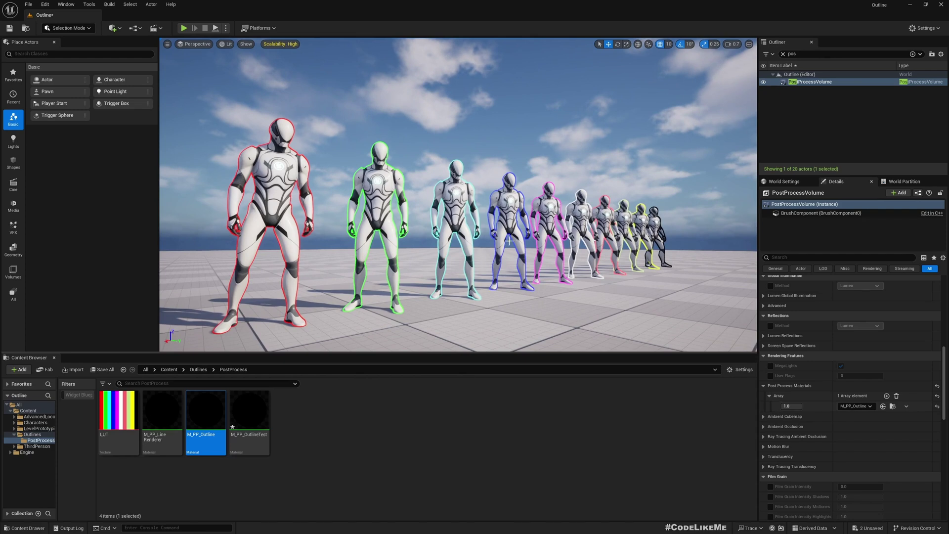
right_click_drag(475, 213, 465, 211)
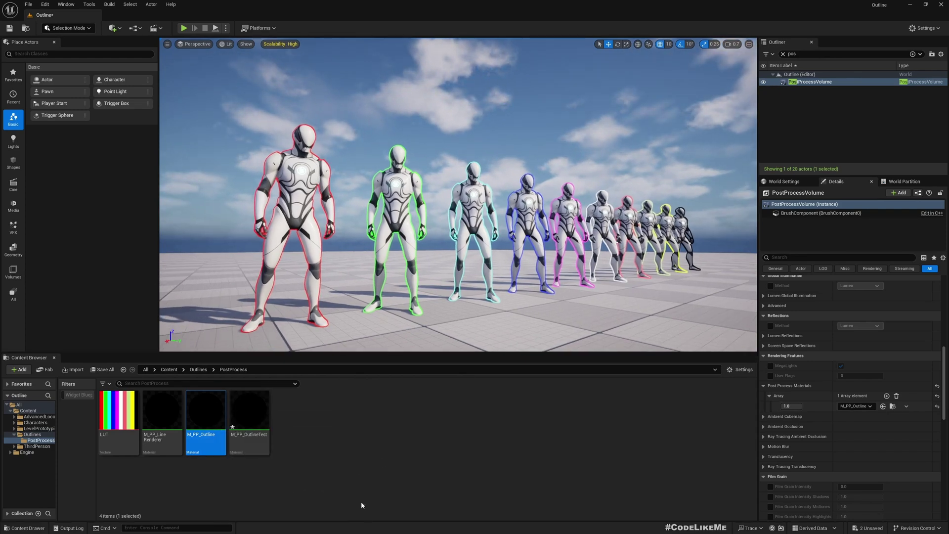
Step: Duplicate the M_PP_Outline material as M_PP_Outline_Animated and assign the copy to the PostProcessVolume's post process materials array
key("ctrl+d")
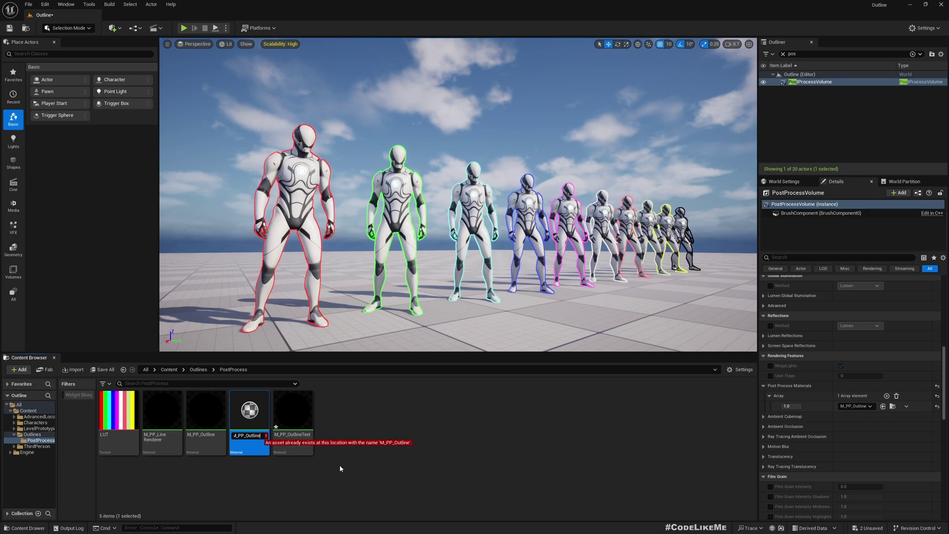
type("_Animated")
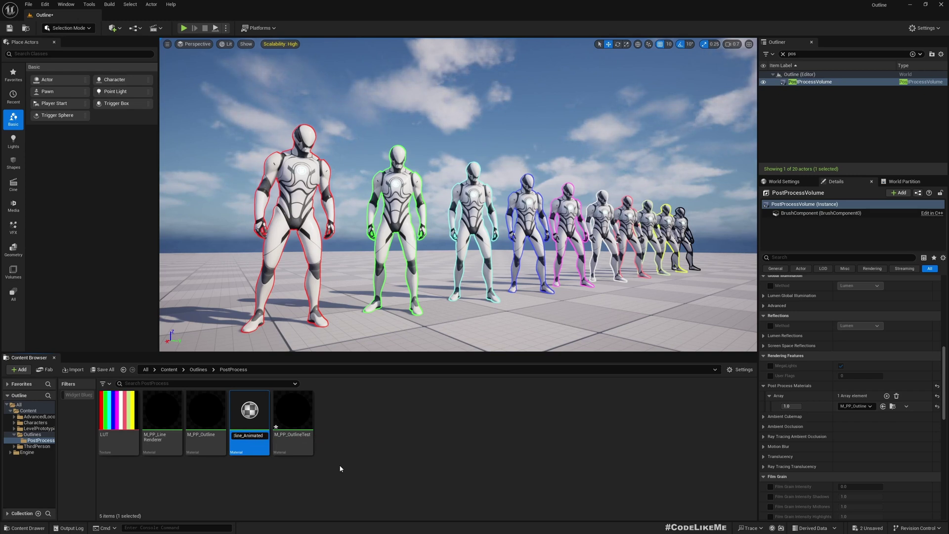
key("Return")
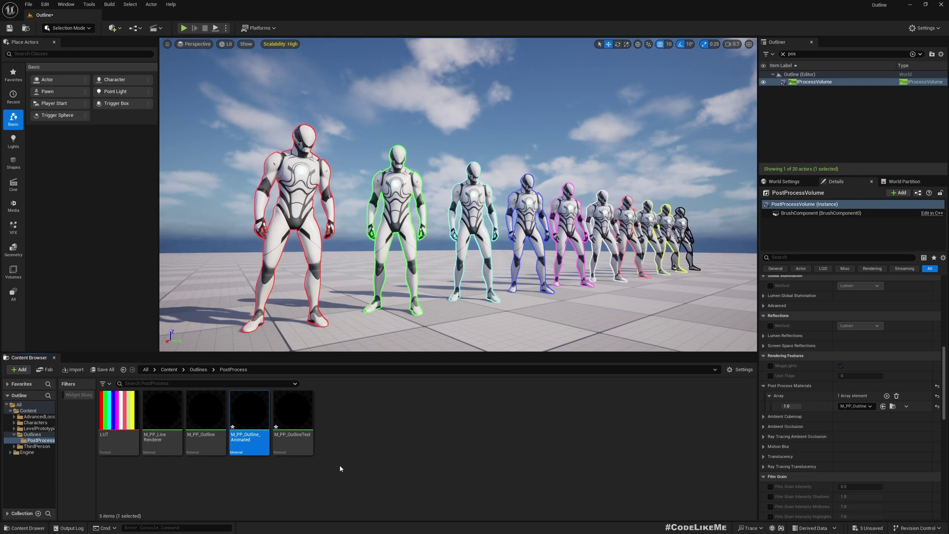
left_click(882, 406)
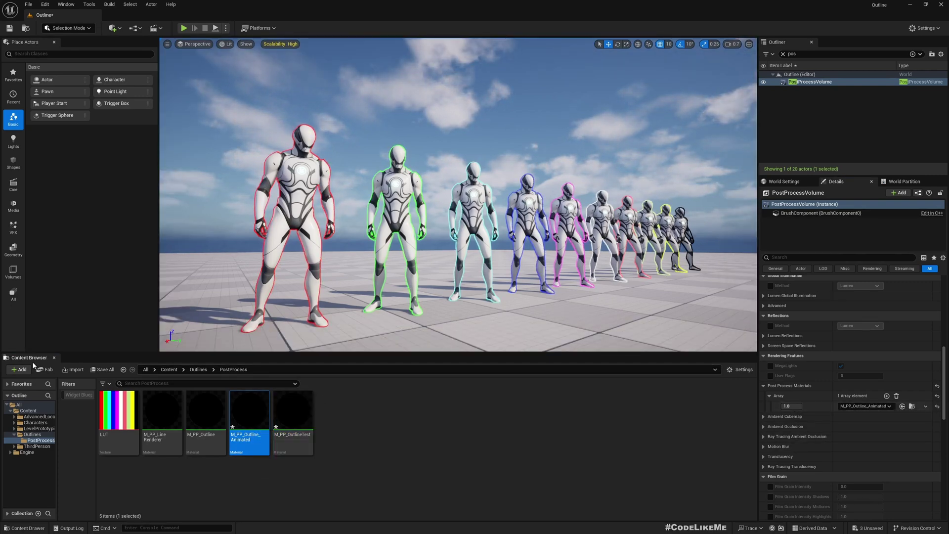
Step: Open the M_PP_Outline_Animated material and delete the unused If node with its red and green colour parameters
left_click_drag(0, 168, 289, 14)
scroll(424, 207, "down", 7)
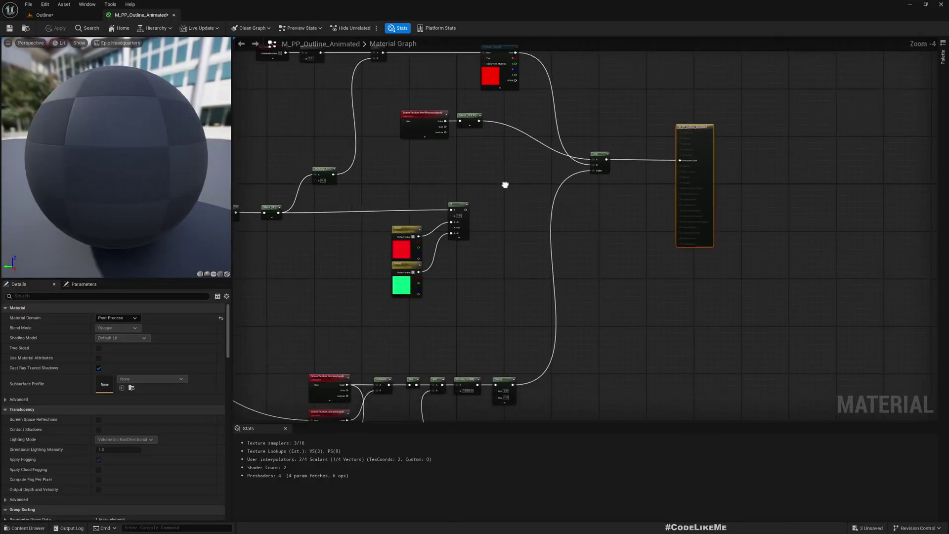
scroll(573, 230, "up", 2)
left_click_drag(420, 159, 577, 279)
key("Delete")
Step: Move the SceneTexture:PostProcessInput0 node and its RGB mask down in line with the Lerp node's A input
right_click_drag(528, 200, 576, 353)
left_click_drag(611, 280, 609, 276)
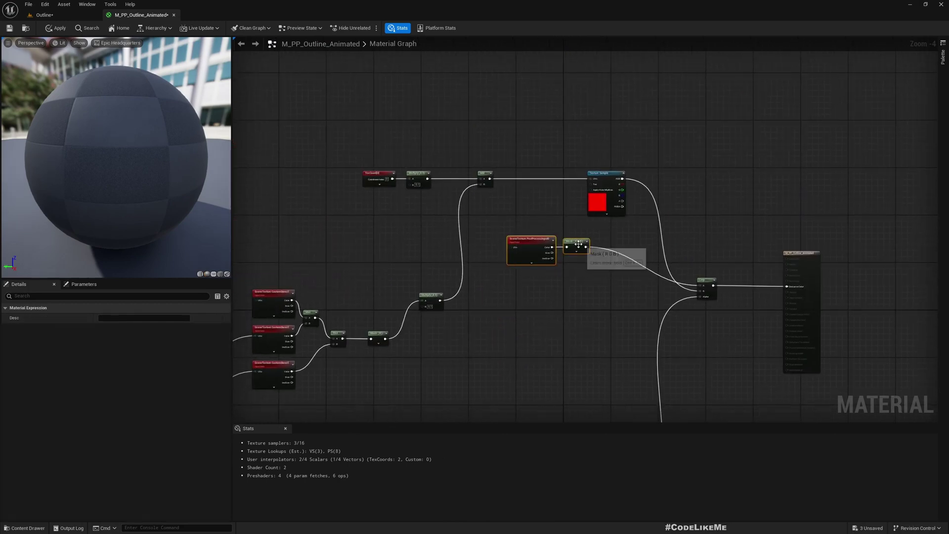
left_click_drag(576, 247, 591, 286)
Step: Examine the material graph from the CustomStencil samples and Max nodes through to the Lerp feeding Emissive Color
scroll(588, 274, "down", 3)
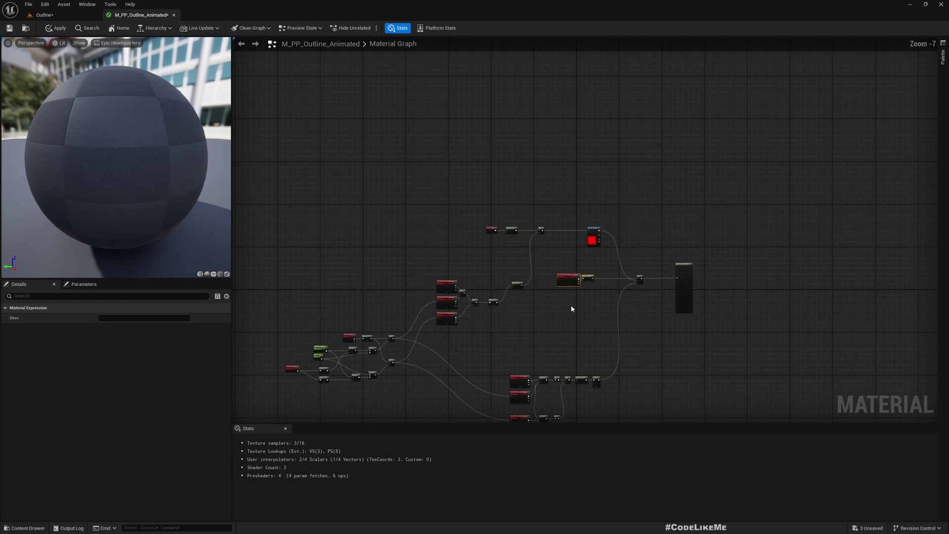
right_click_drag(571, 297, 577, 220)
scroll(577, 237, "up", 1)
scroll(519, 267, "up", 2)
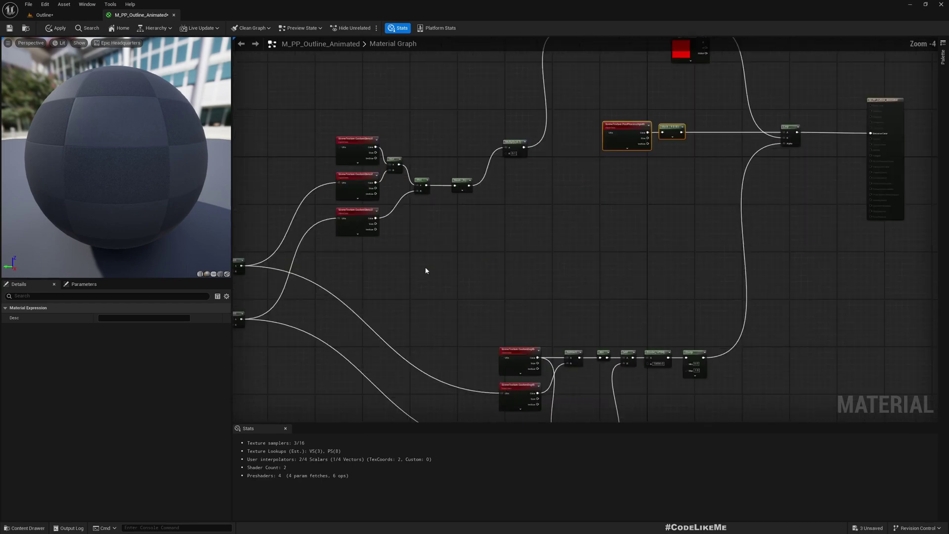
right_click_drag(425, 267, 612, 213)
right_click_drag(683, 222, 565, 326)
scroll(565, 327, "up", 4)
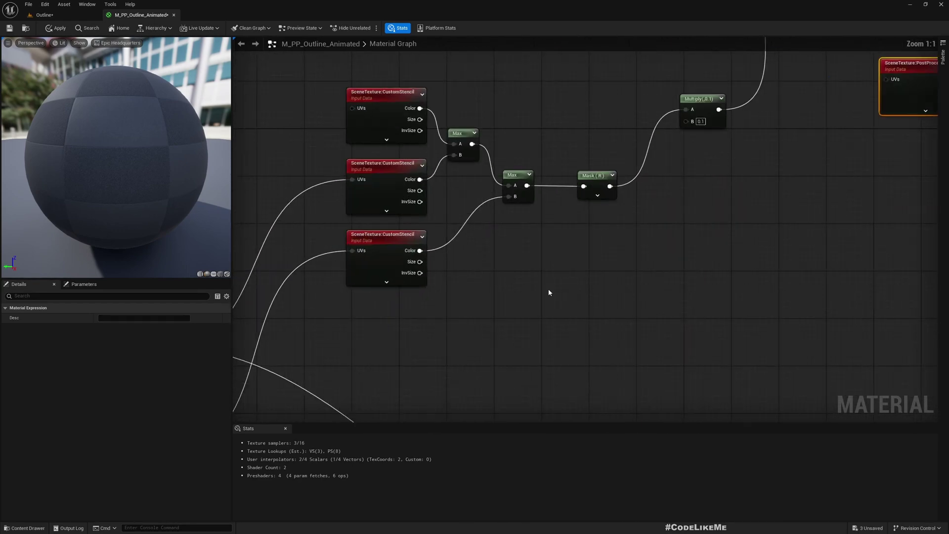
right_click_drag(646, 289, 509, 409)
right_click_drag(893, 302, 444, 353)
right_click_drag(675, 360, 737, 257)
scroll(736, 256, "down", 1)
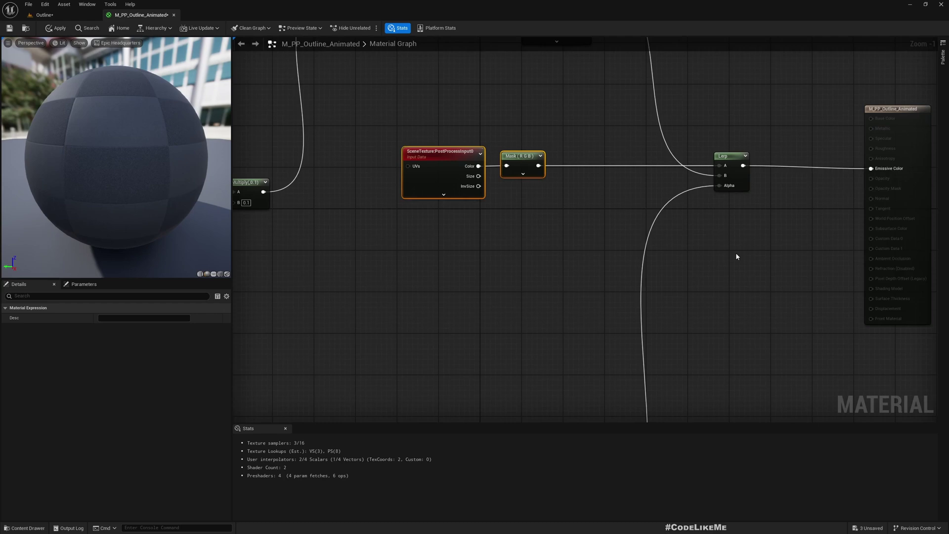
Step: Move the SceneTexture:PostProcessInput0 node and its mask to the top of the graph, and lower the row leading through Add to the Texture Sample
scroll(736, 256, "down", 4)
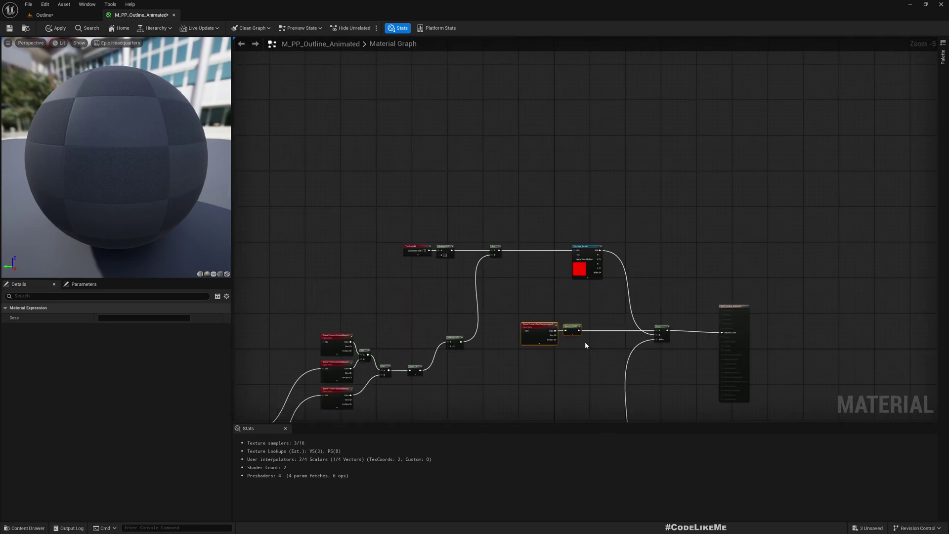
left_click_drag(585, 345, 548, 211)
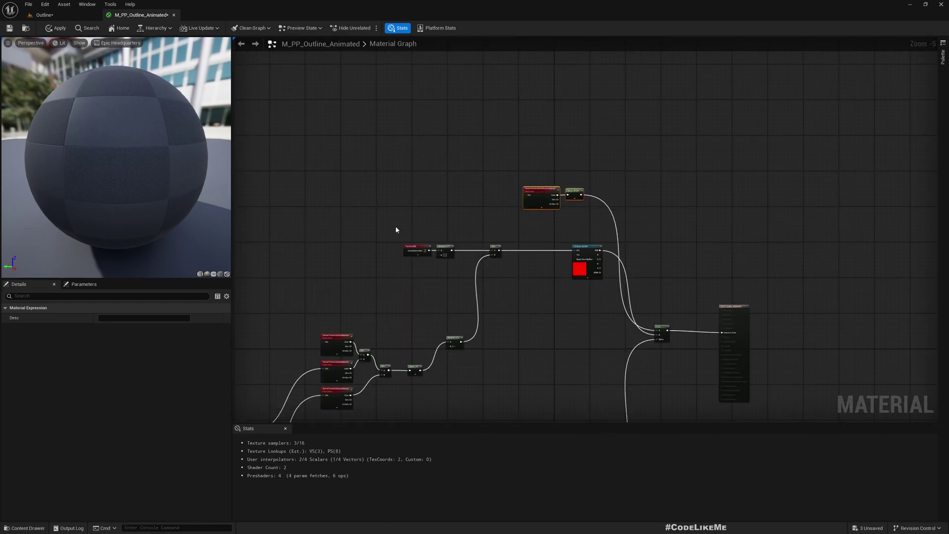
left_click_drag(396, 227, 617, 272)
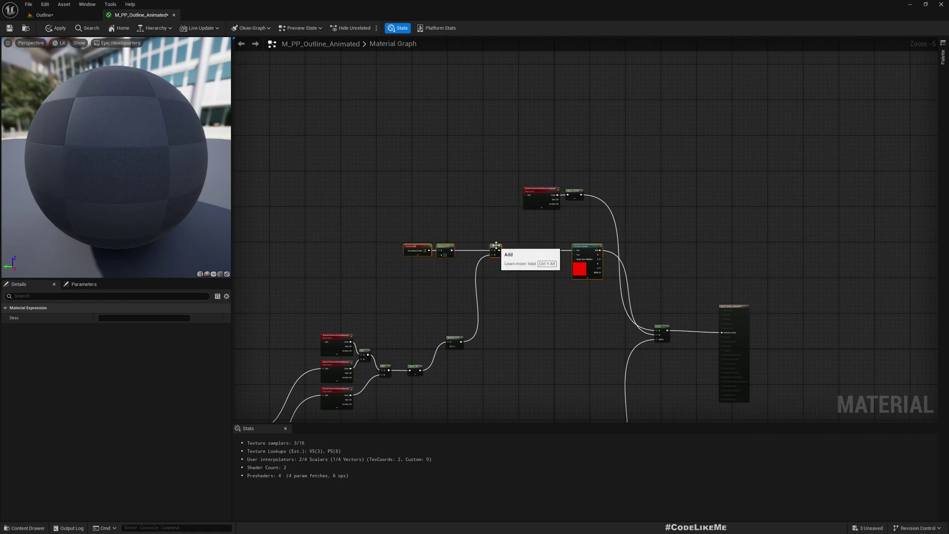
left_click_drag(490, 247, 505, 295)
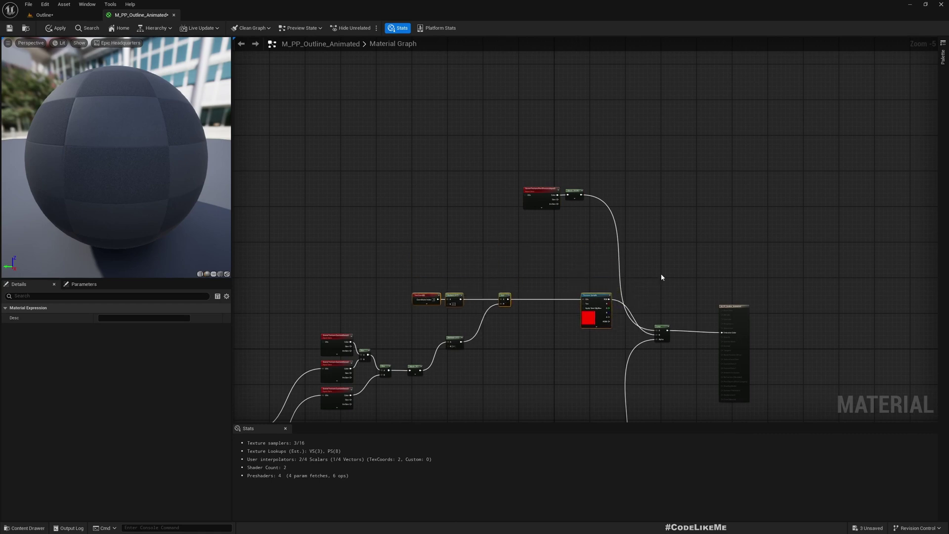
Step: Shift the Lerp and material output nodes farther from the Texture Sample, and place the Texture Sample closer to the Add node
left_click_drag(759, 357, 760, 357)
left_click_drag(674, 333, 761, 292)
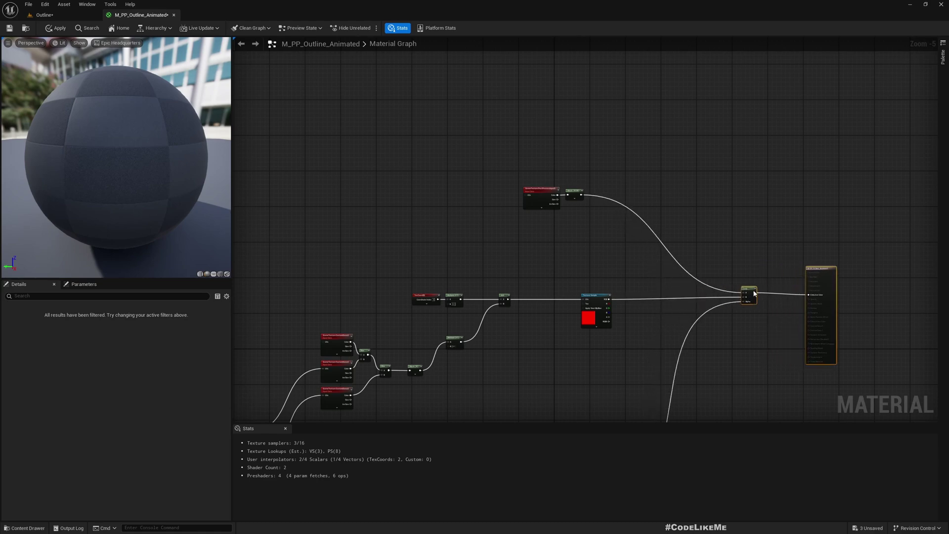
scroll(643, 316, "up", 2)
scroll(640, 317, "up", 2)
left_click(524, 267)
right_click_drag(578, 298, 420, 299)
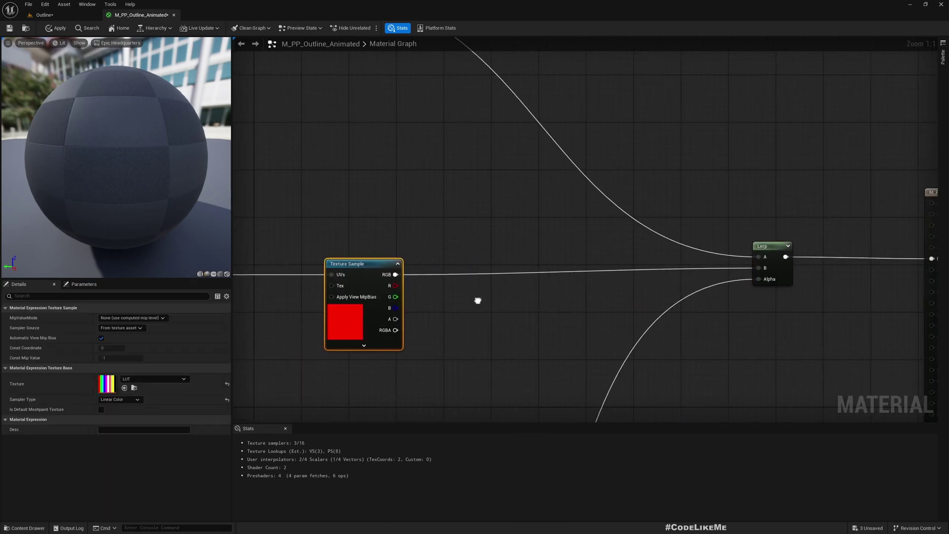
left_click_drag(395, 274, 568, 334)
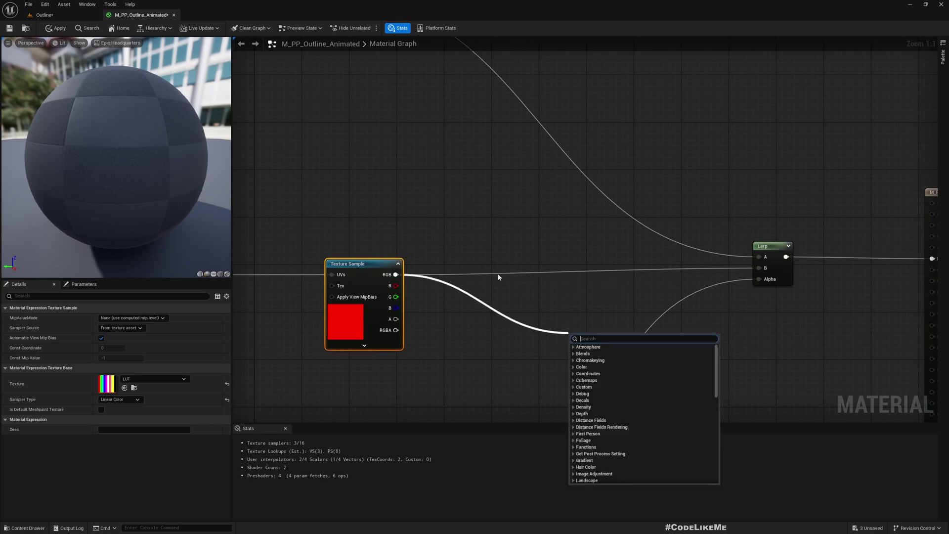
right_click_drag(415, 227, 574, 220)
scroll(574, 225, "down", 2)
left_click_drag(529, 254, 472, 254)
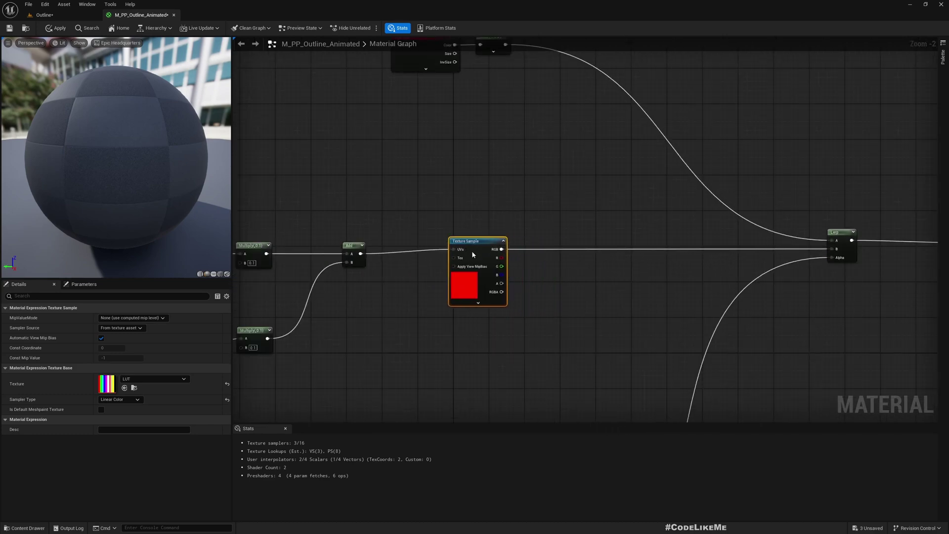
Step: Add a TextureCoordinate node in the empty space below the Texture Sample
scroll(415, 293, "down", 4)
right_click_drag(389, 330, 443, 285)
scroll(529, 242, "up", 5)
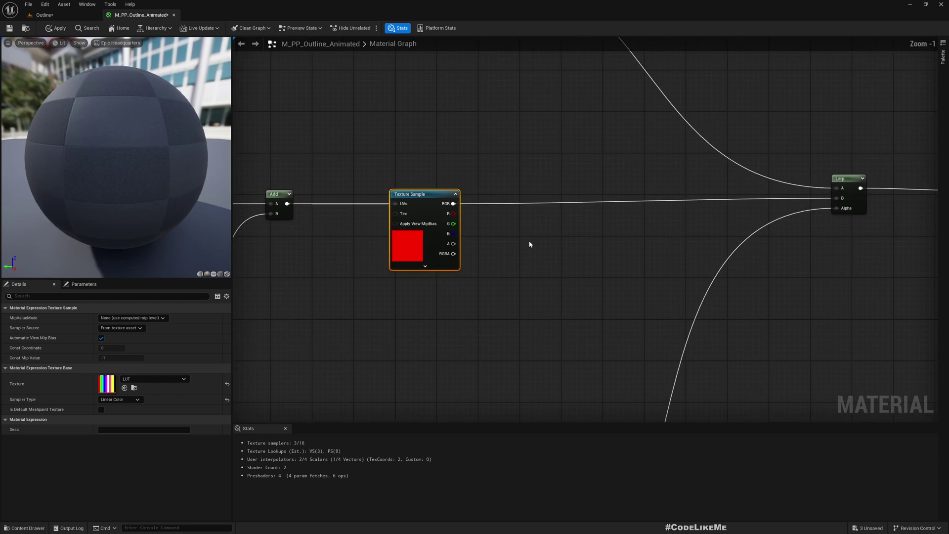
right_click(422, 291)
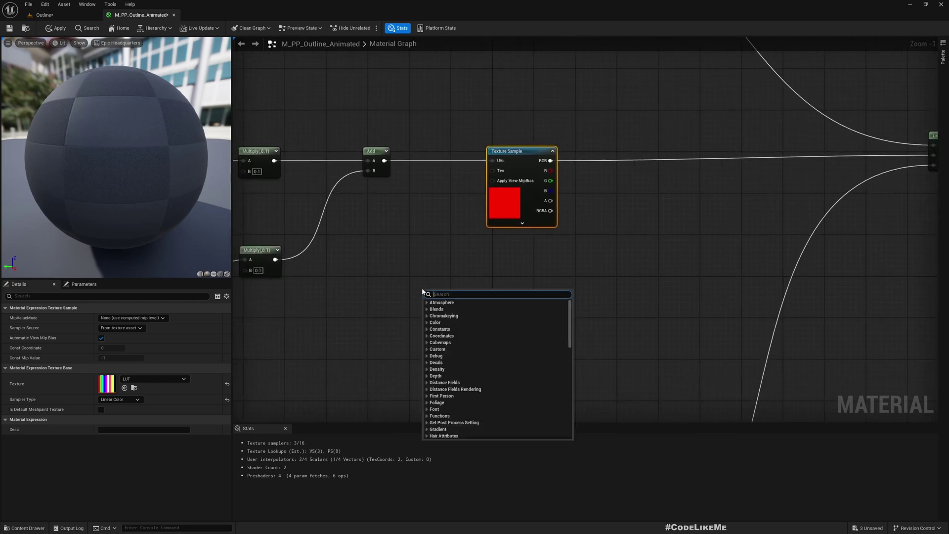
type("texcoord")
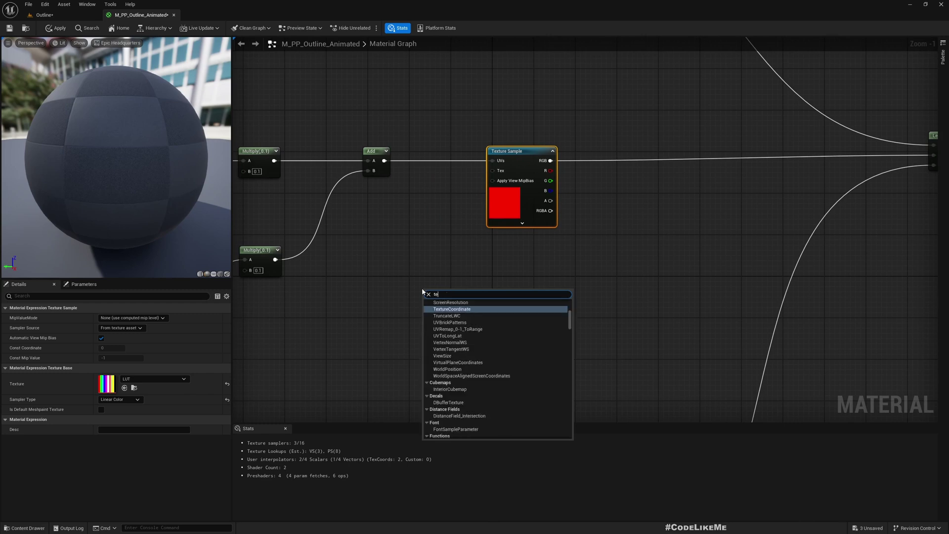
key("Return")
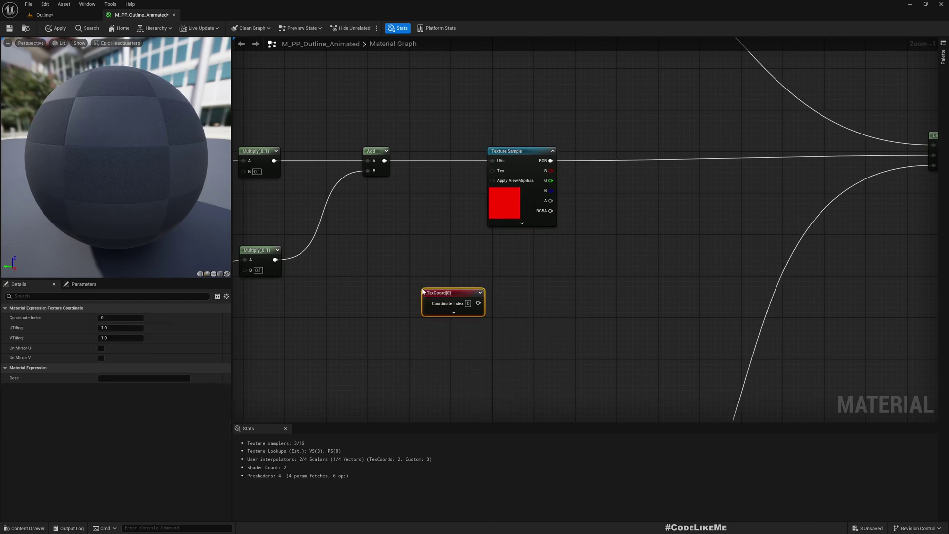
Step: Feed the new TexCoord node into a ComponentMask, straighten their connection and place the pair below the Texture Sample
right_click_drag(627, 332, 437, 339)
scroll(485, 329, "down", 2)
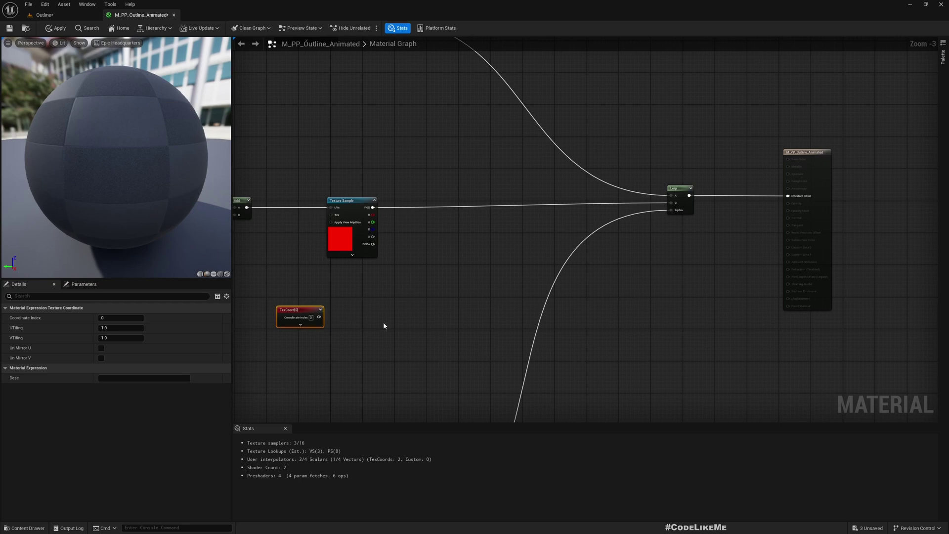
scroll(322, 317, "up", 3)
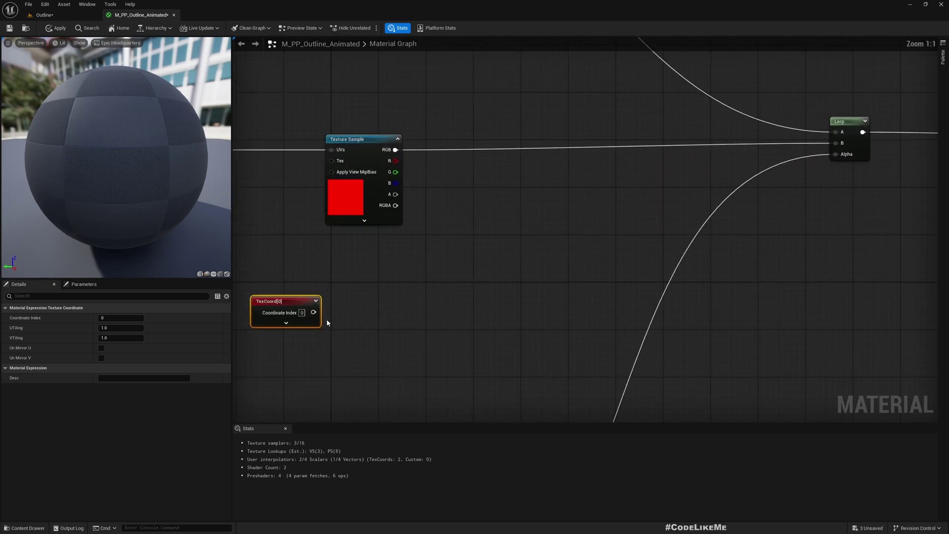
left_click_drag(313, 312, 364, 318)
type("compo")
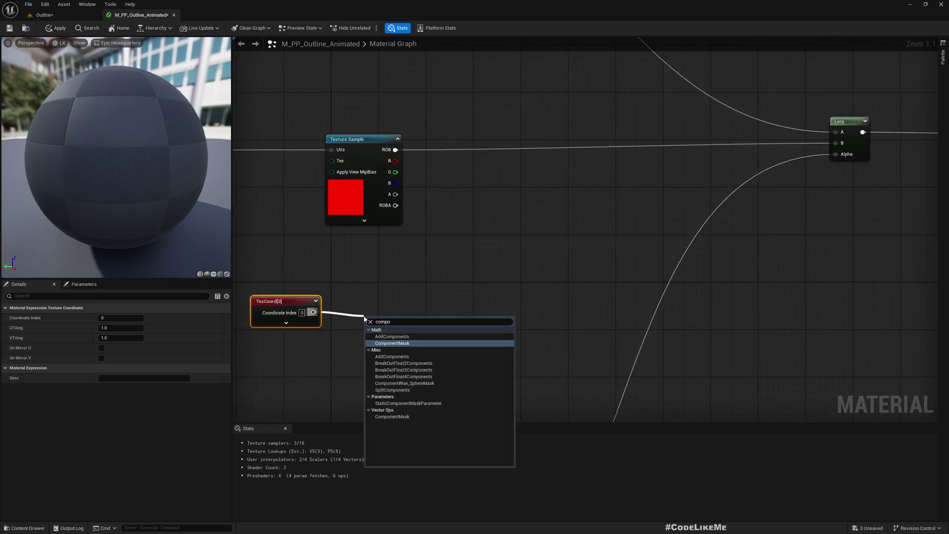
key("Return")
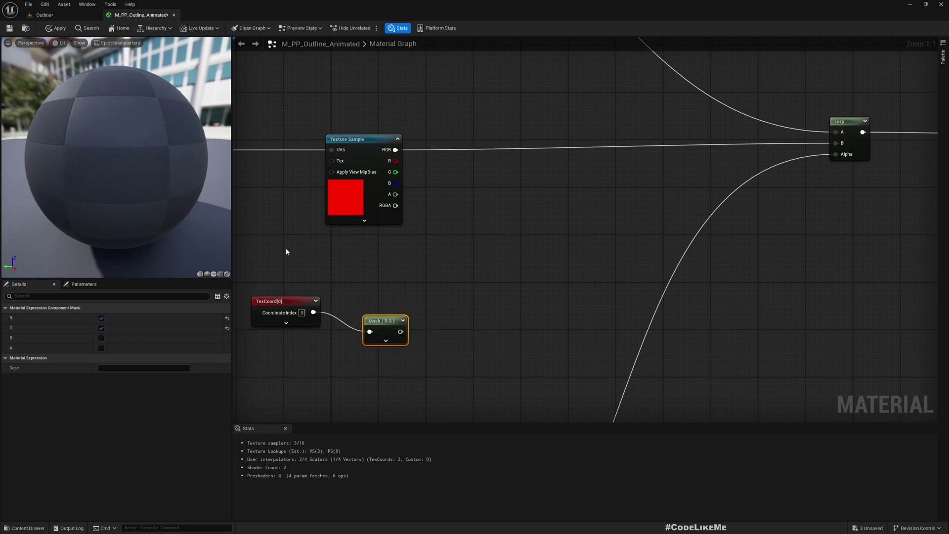
left_click_drag(286, 251, 409, 354)
key("q")
left_click_drag(381, 324, 376, 293)
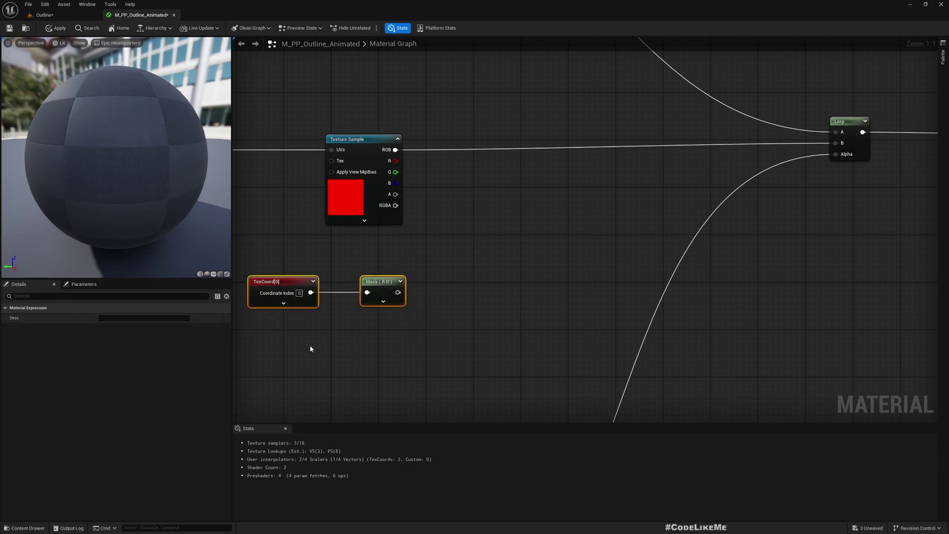
Step: Restrict the new mask to the R channel only and connect its output to Emissive Color
left_click(368, 281)
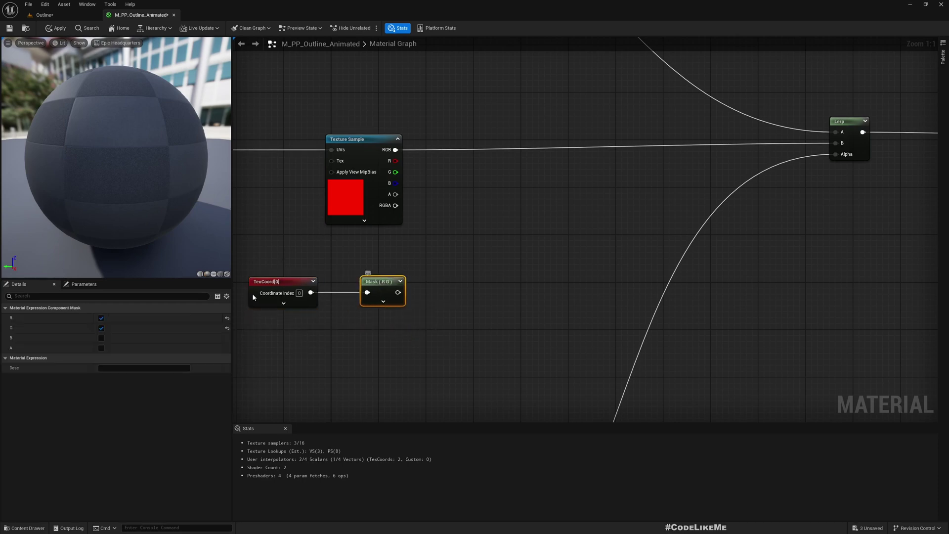
left_click(101, 328)
left_click_drag(393, 292, 500, 297)
scroll(462, 265, "down", 3)
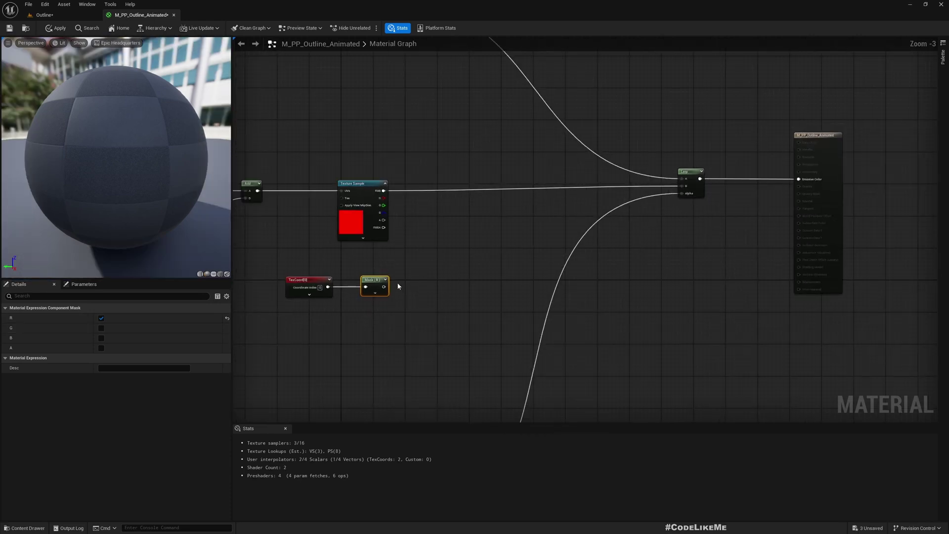
left_click_drag(384, 287, 809, 181)
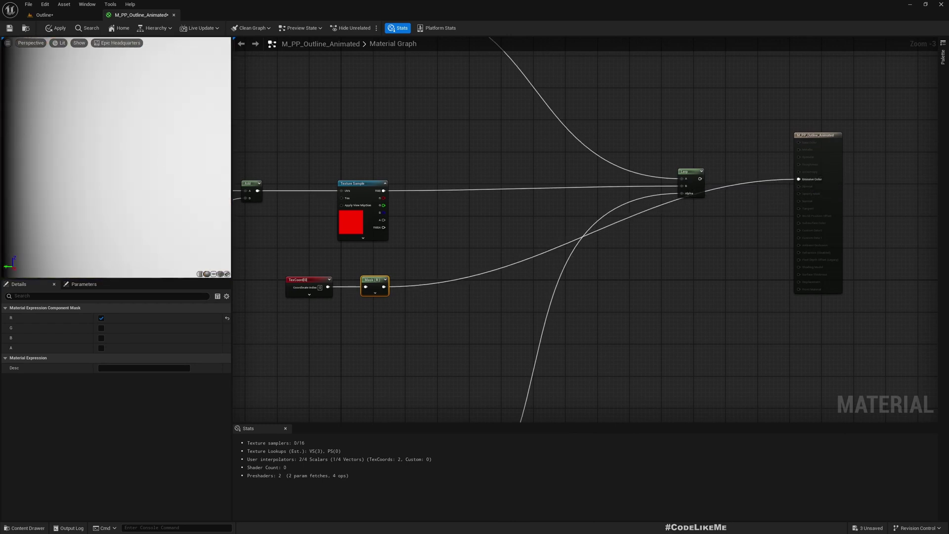
Step: Add a Sine node after the R mask, align it with the mask and connect it to Emissive Color
scroll(390, 284, "up", 2)
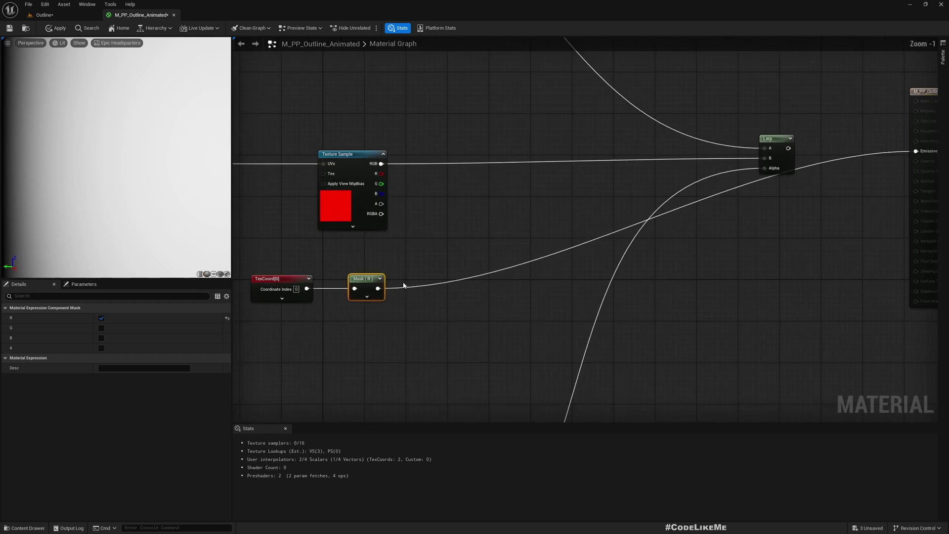
left_click_drag(377, 288, 426, 296)
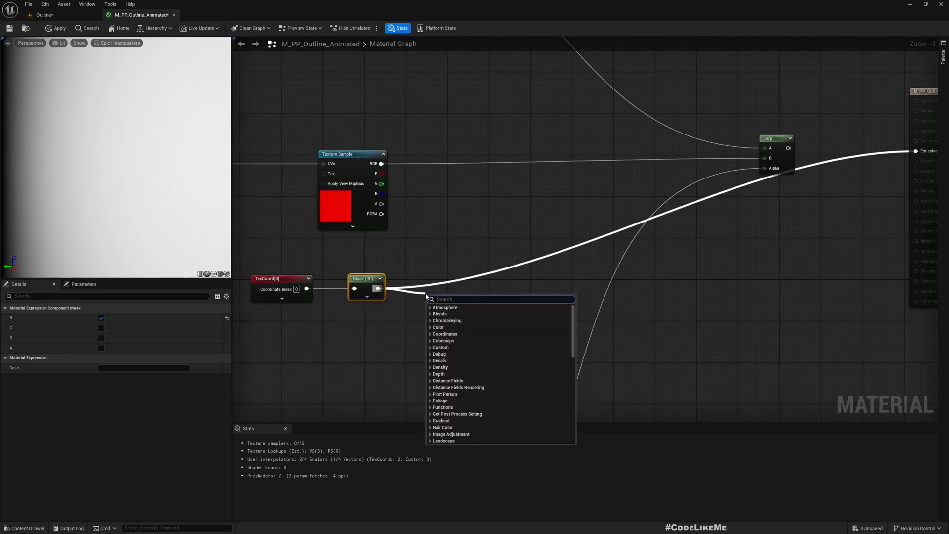
type("sine")
key("Return")
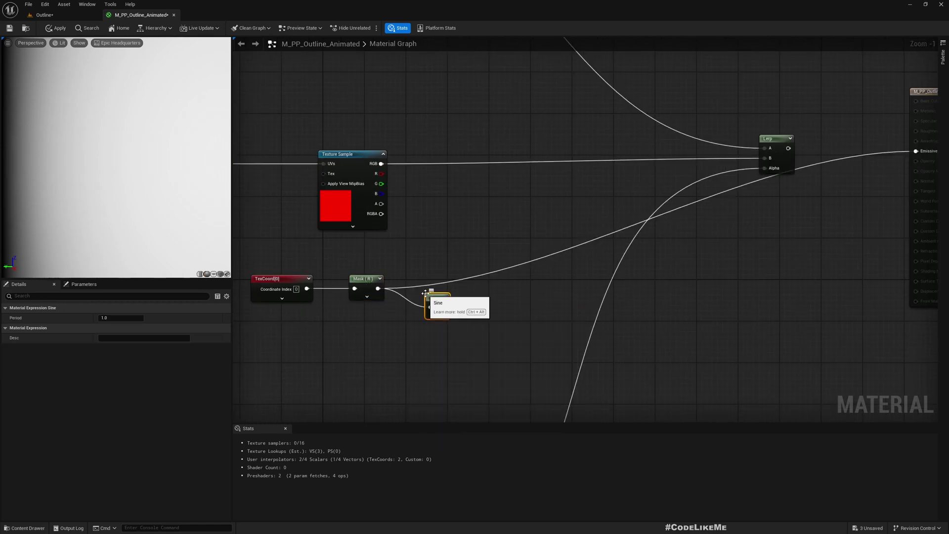
scroll(492, 332, "down", 2)
right_click_drag(492, 331, 435, 335)
left_click_drag(398, 316, 416, 300)
scroll(414, 309, "up", 3)
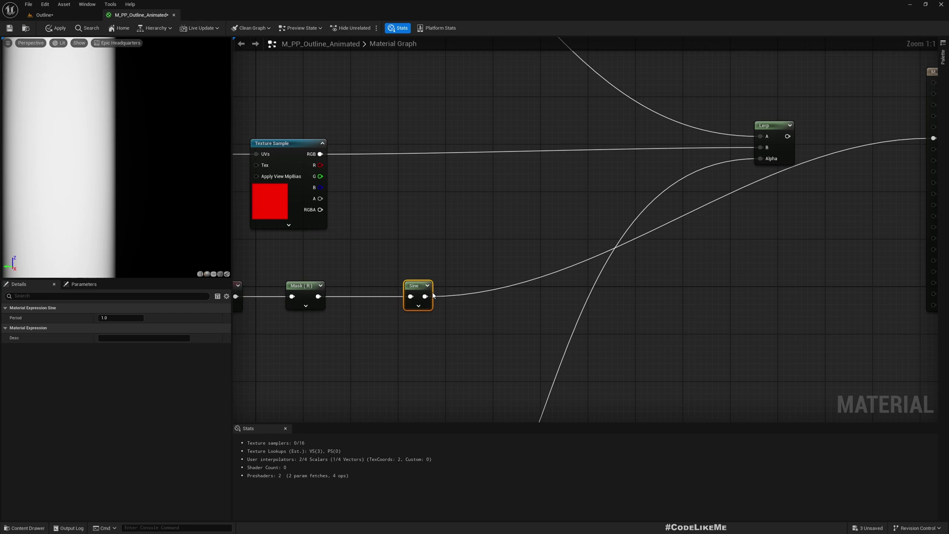
right_click_drag(433, 295, 364, 309)
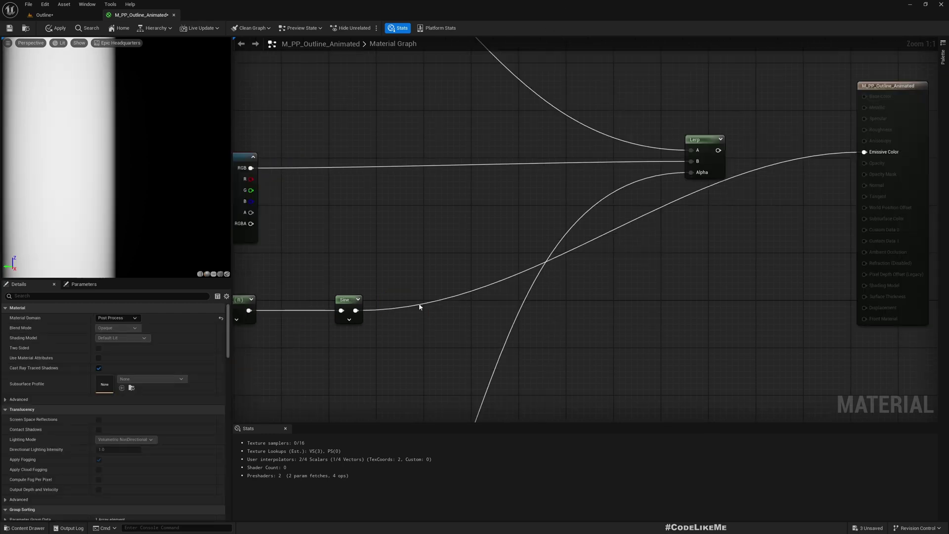
Step: Feed the Sine output into the Y input of a new Step node and connect the Step to Emissive Color
left_click_drag(355, 310, 416, 311)
type("step")
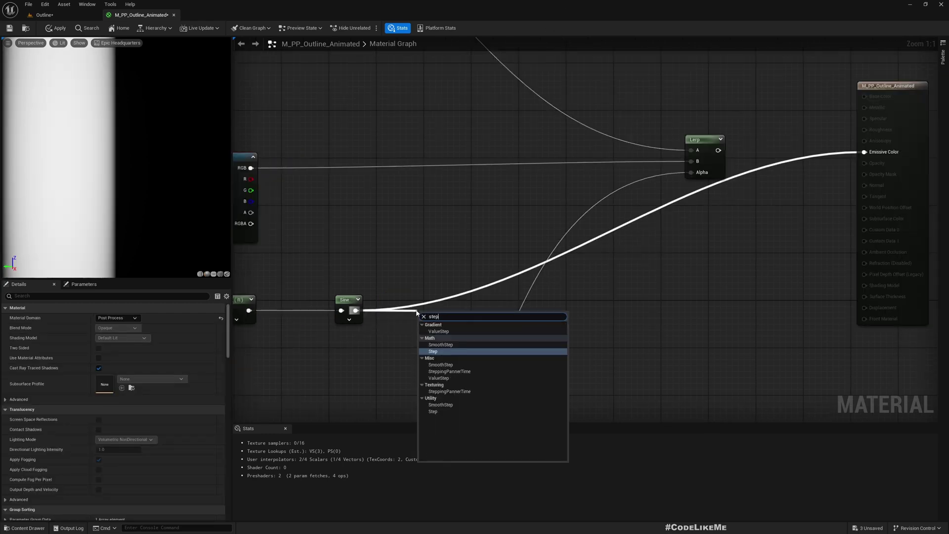
key("Return")
left_click(417, 312)
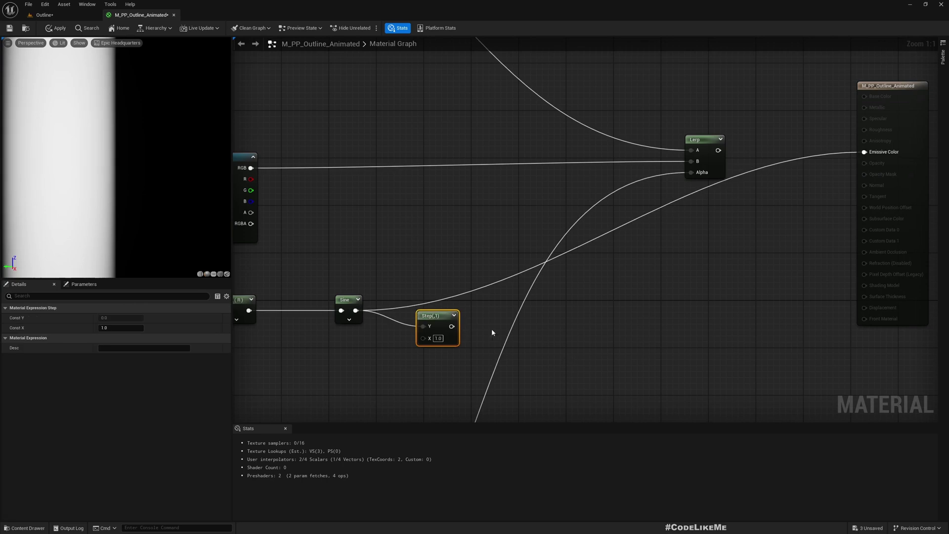
left_click_drag(452, 327, 869, 158)
Step: Try 0.5 and 0.1 as the Step node's X value, and set it to 0
left_click_drag(438, 338, 445, 328)
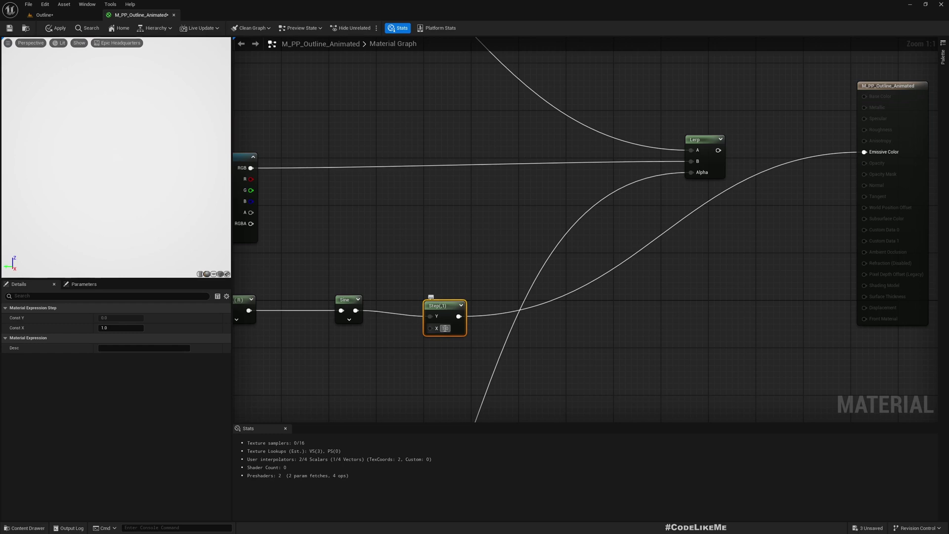
type("0.5")
key("Return")
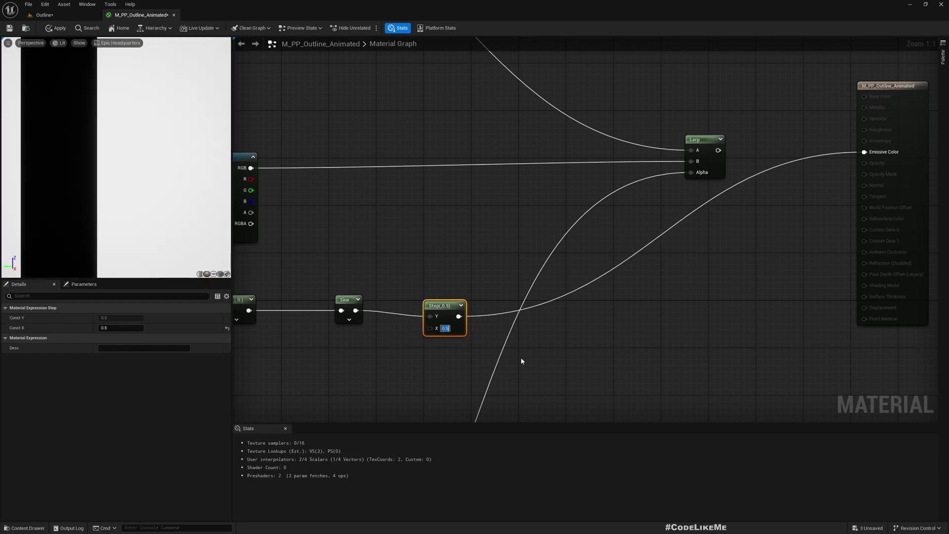
type("0.1")
key("Return")
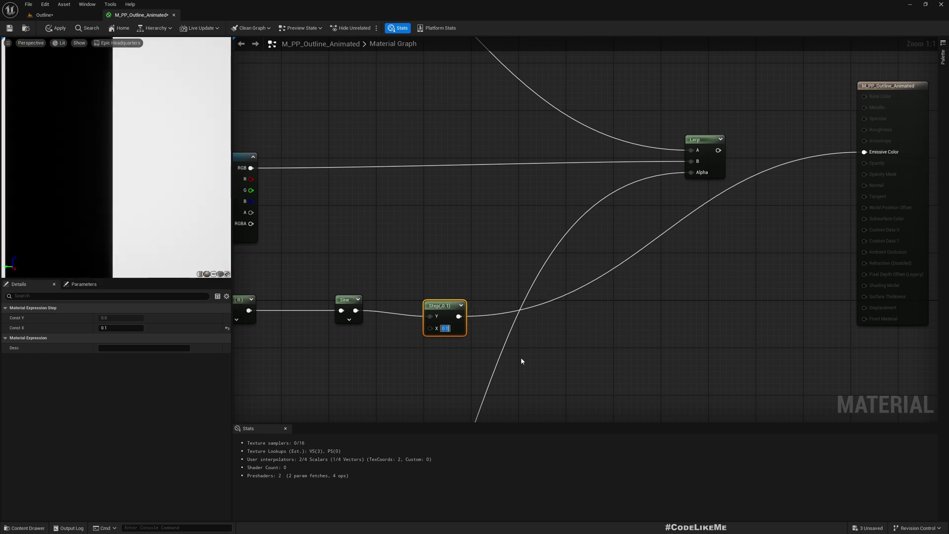
type("0")
key("Return")
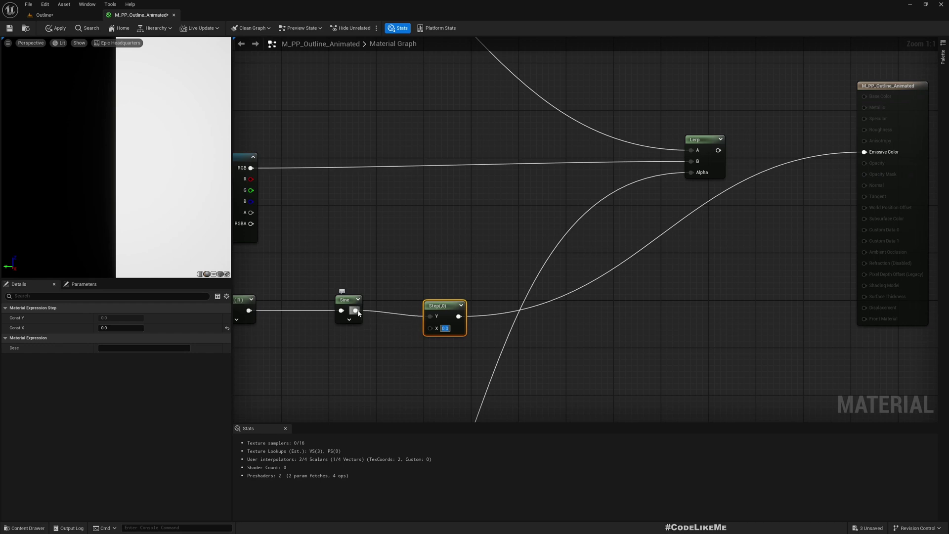
left_click_drag(357, 312, 787, 218)
left_click(513, 218)
left_click(512, 218)
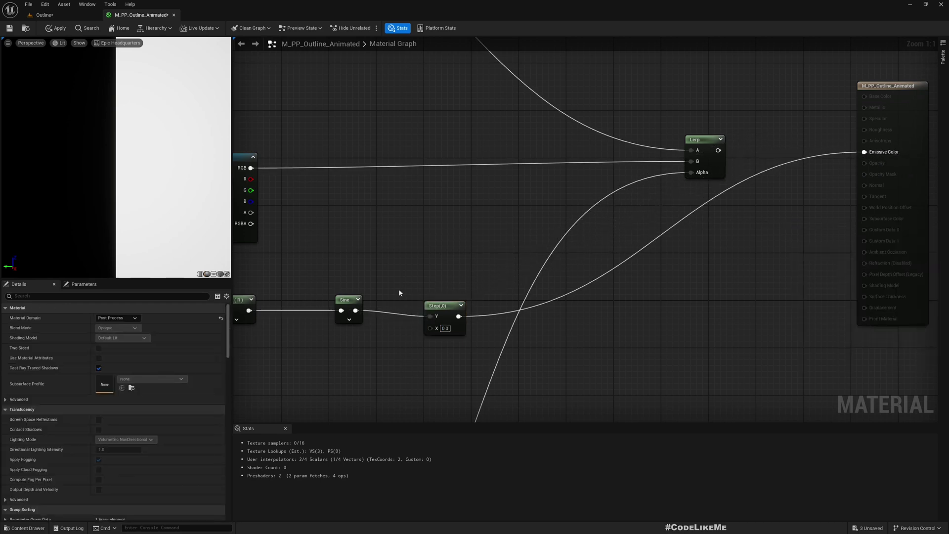
Step: Move the Step node in line with the Sine node, leaving more space between them
left_click(348, 302)
left_click_drag(438, 315, 460, 308)
scroll(445, 330, "down", 3)
scroll(408, 325, "up", 3)
Step: Try a period of 10 on the Sine node, and set its period to 0.1
left_click(366, 312)
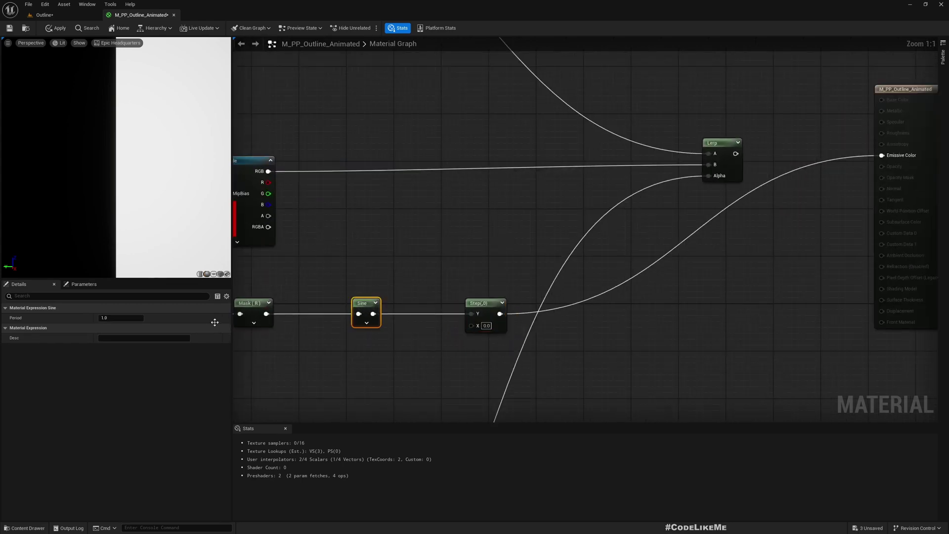
left_click(123, 318)
type("10")
key("Return")
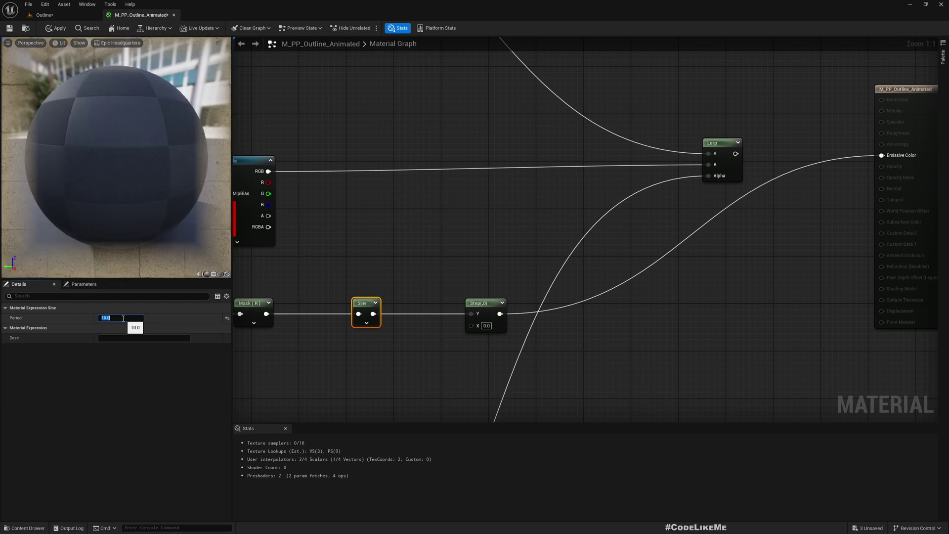
type("0.1")
key("Return")
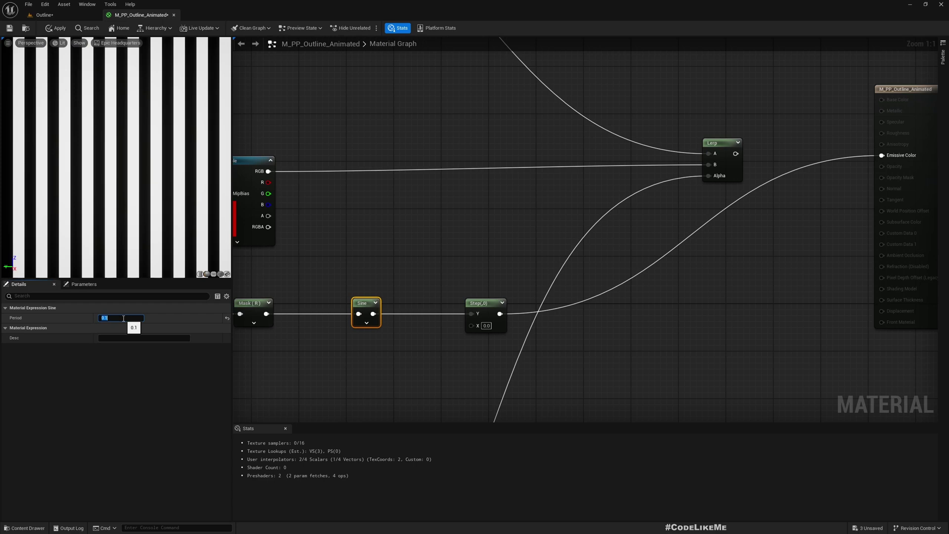
Step: Move the Step node closer to the Sine node, keeping both in line
scroll(455, 330, "down", 3)
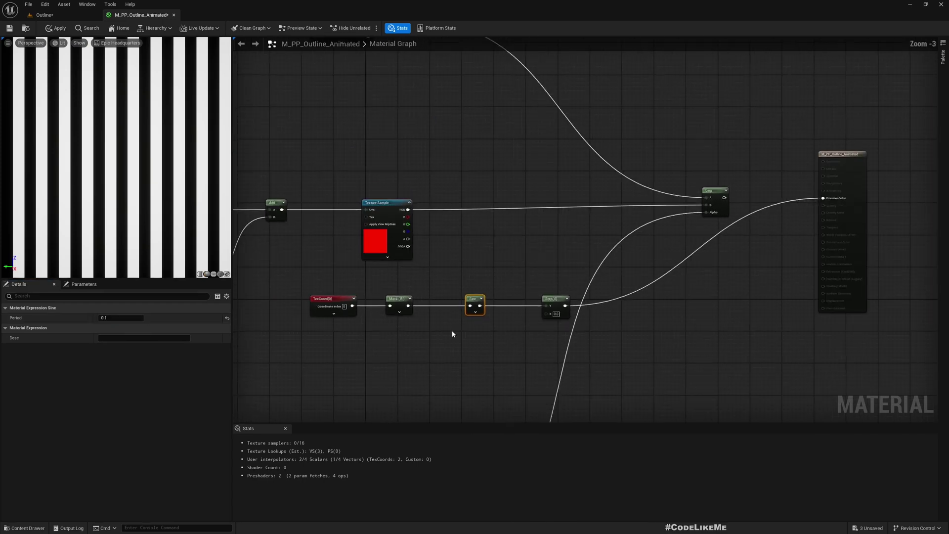
left_click_drag(407, 210, 489, 230)
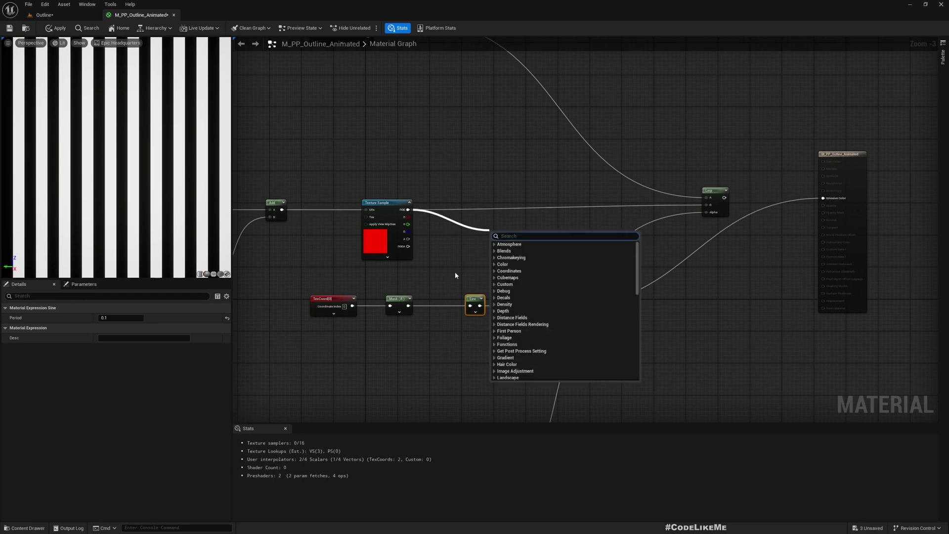
right_click_drag(443, 253, 418, 245)
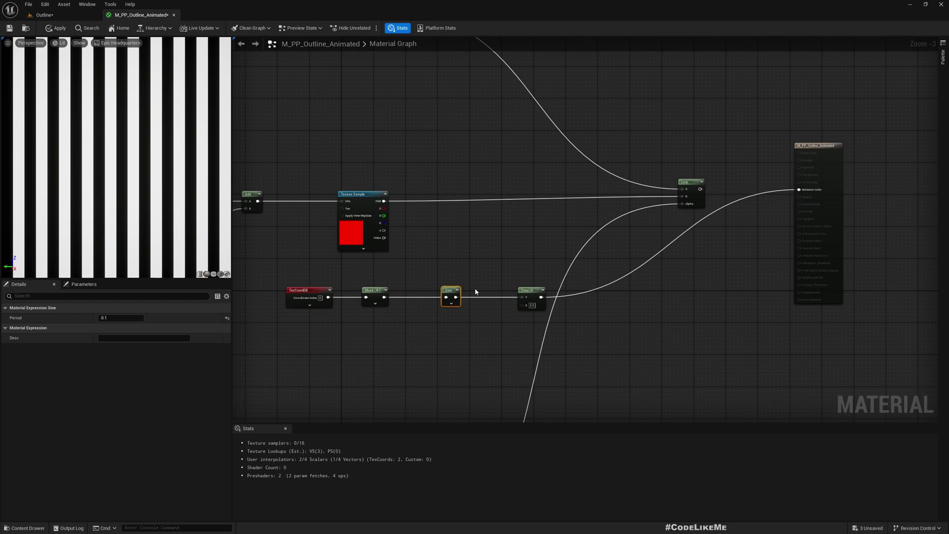
left_click_drag(537, 289, 496, 288)
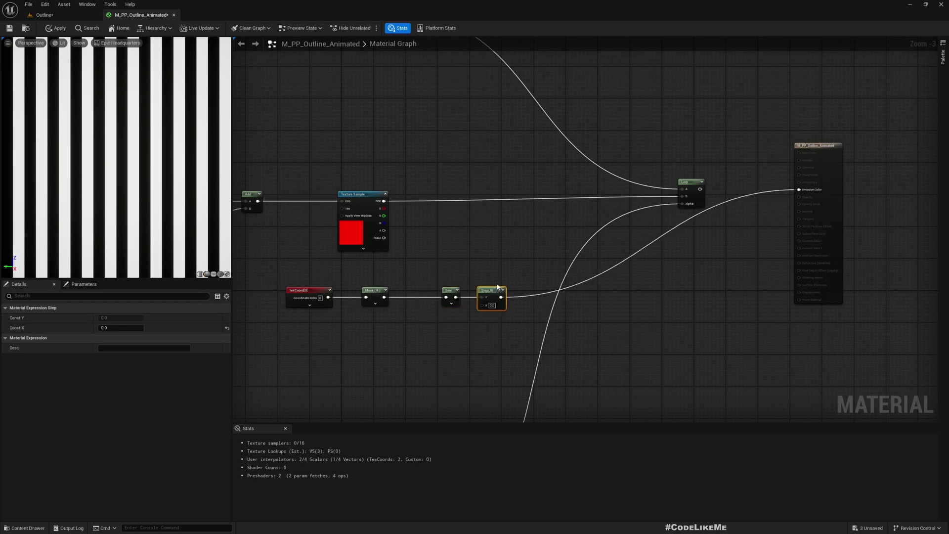
Step: Multiply the Texture Sample's RGB by the Step output for the Lerp's B input, and connect the Lerp to Emissive Color
left_click_drag(384, 201, 687, 199)
type("multiply")
key("Return")
left_click_drag(503, 297, 535, 200)
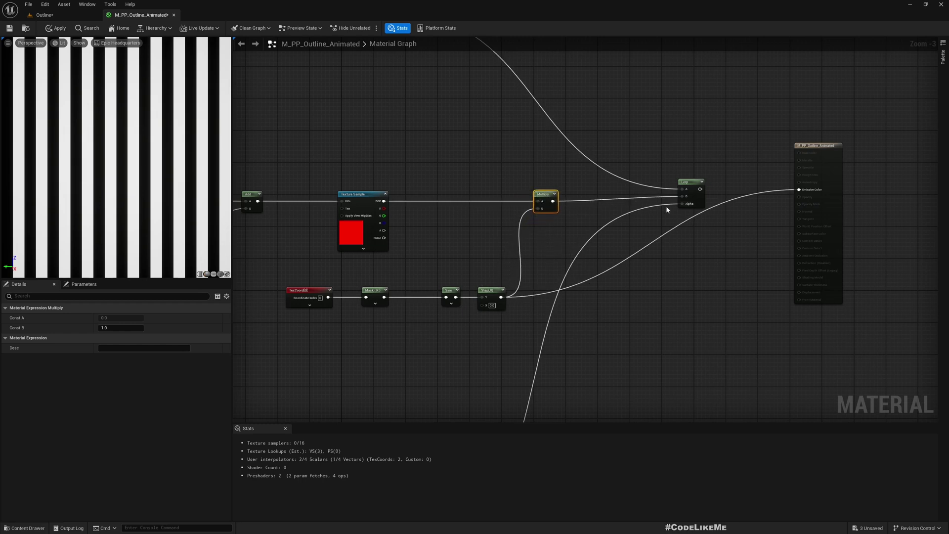
mouse_move(700, 189)
left_mouse_down()
mouse_move(756, 203)
mouse_move(834, 194)
mouse_move(799, 189)
left_mouse_up()
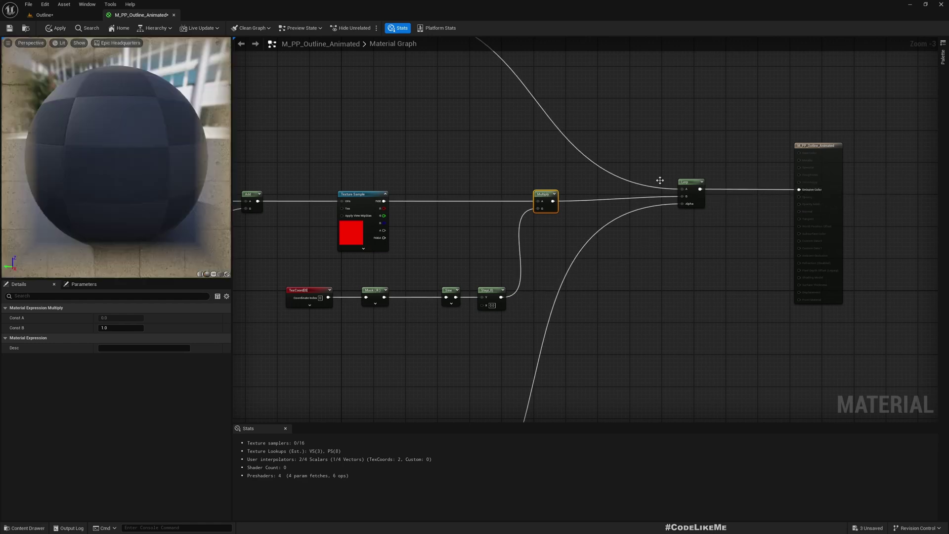
Step: Inspect the characters' outlines in the Outline level from several viewpoints
left_click(57, 18)
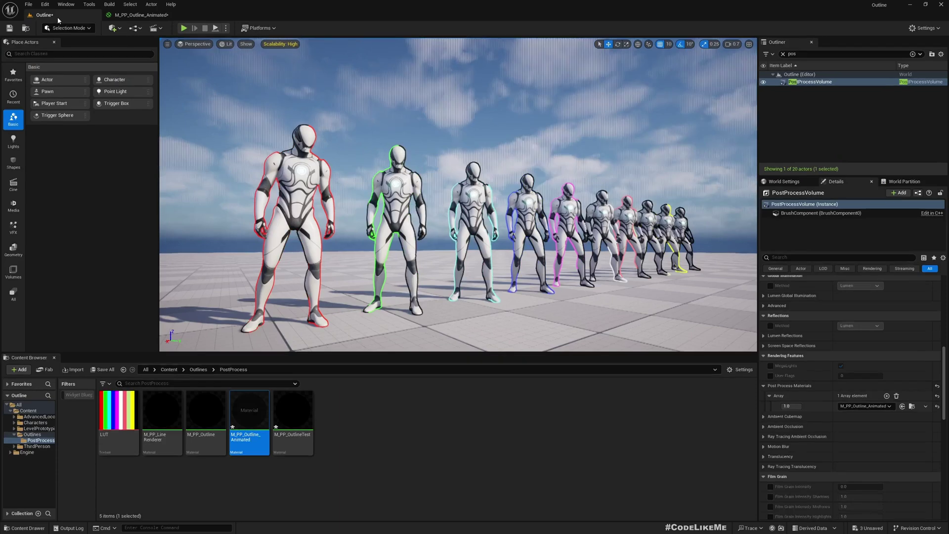
scroll(385, 216, "up", 3)
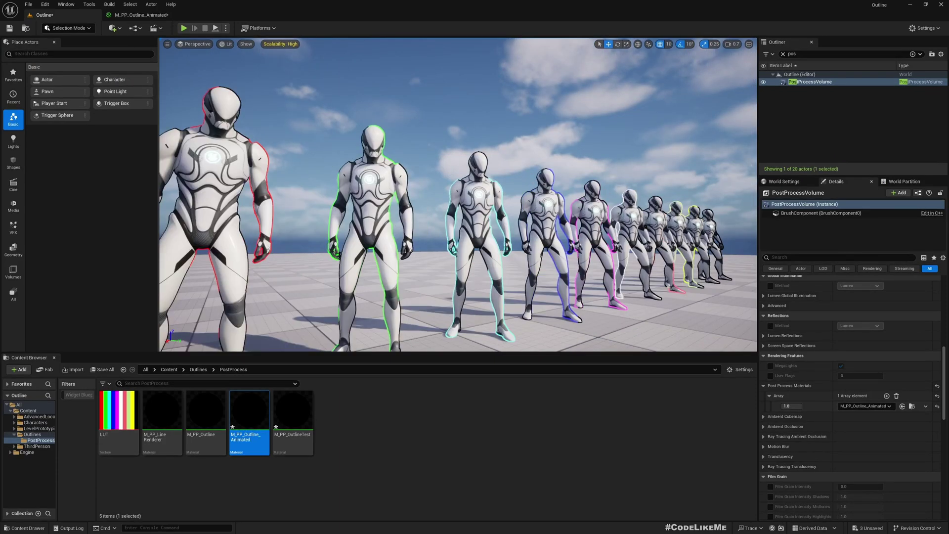
mouse_move(492, 175)
right_mouse_down()
mouse_move(428, 171)
mouse_move(492, 175)
right_mouse_up()
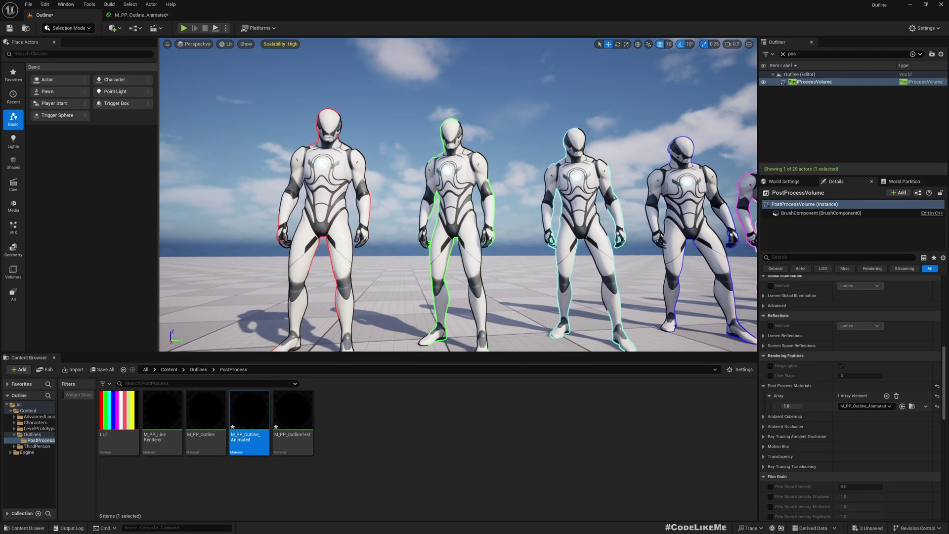
right_click_drag(361, 145, 316, 183)
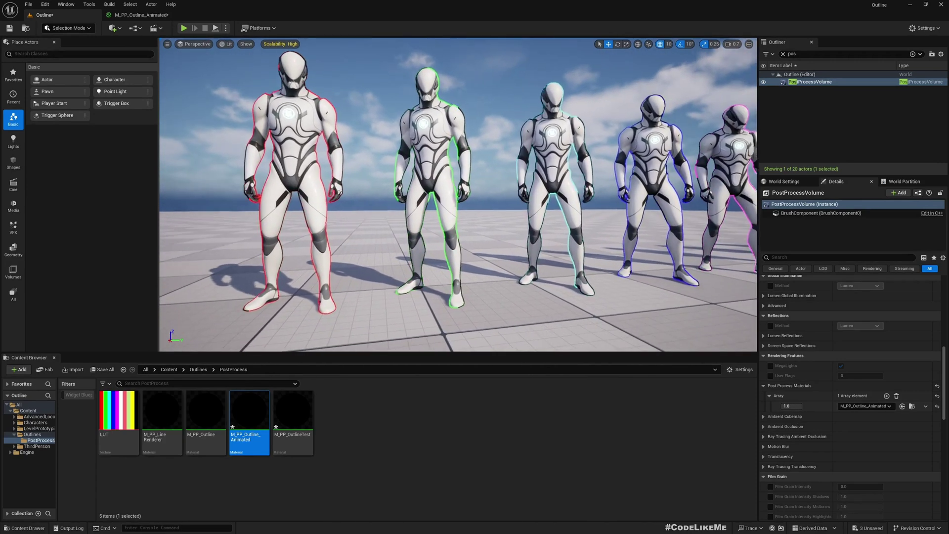
right_click_drag(454, 195, 452, 195)
Step: Set the Sine node's period to 0.01 in M_PP_Outline_Animated and apply the material
left_click(140, 14)
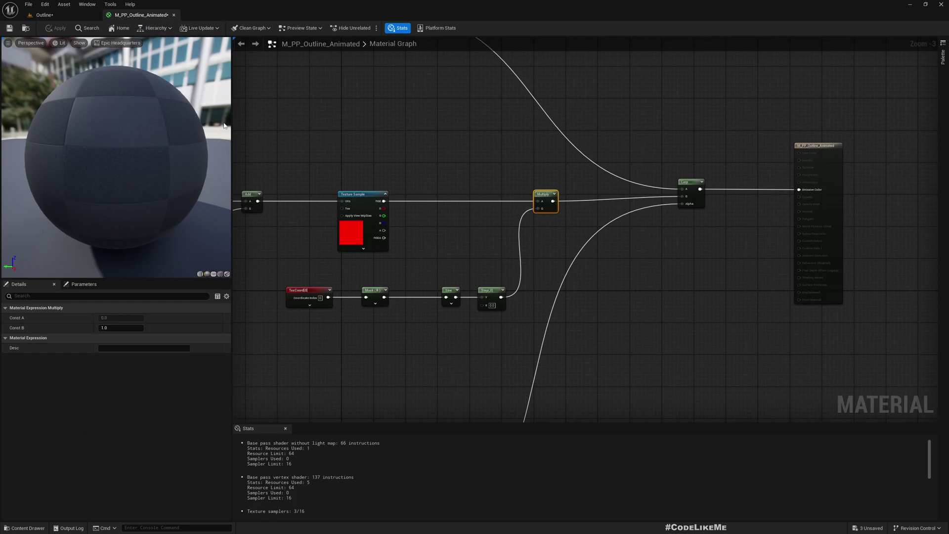
scroll(368, 301, "up", 2)
left_click(533, 300)
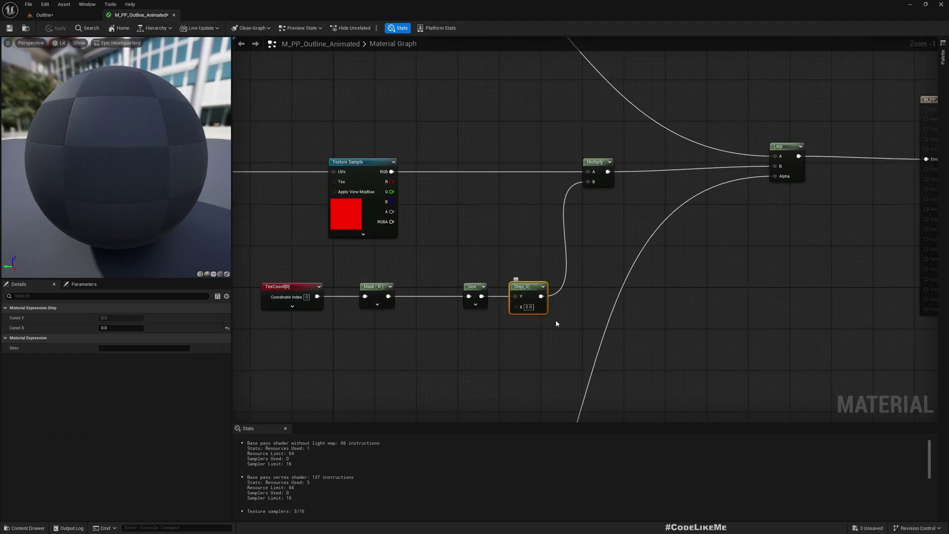
left_click(428, 382)
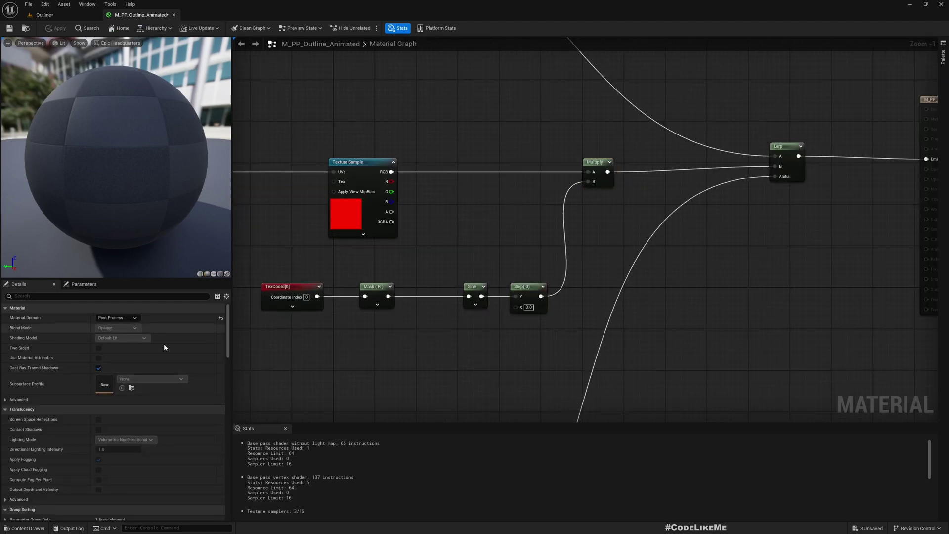
left_click(472, 291)
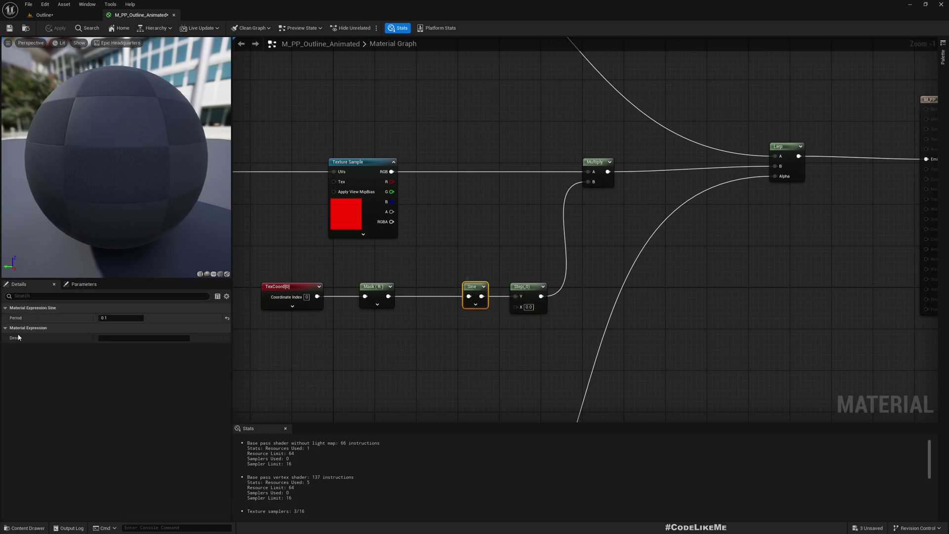
left_click(124, 317)
type("0.01")
key("Return")
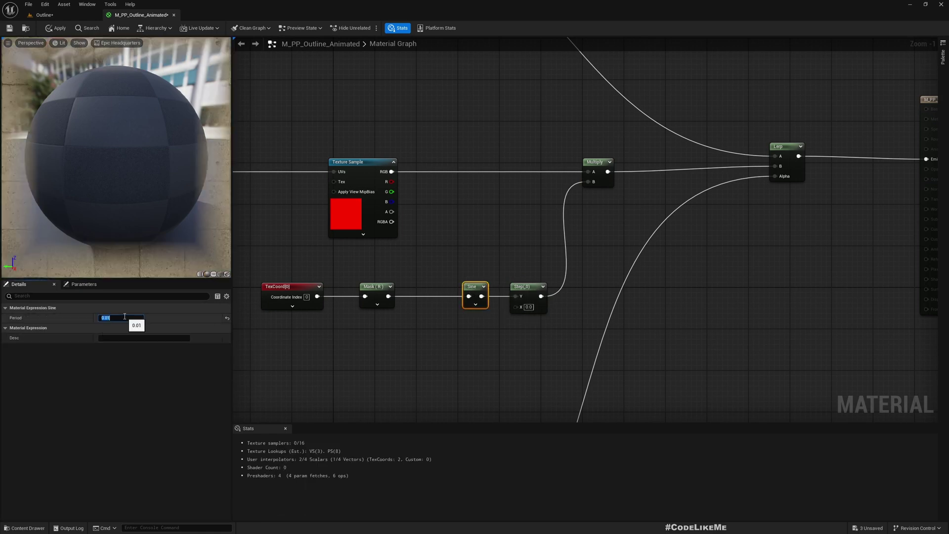
left_click(53, 30)
Step: Examine the stripe pattern along the characters' outlines in the Outline level
left_click(46, 17)
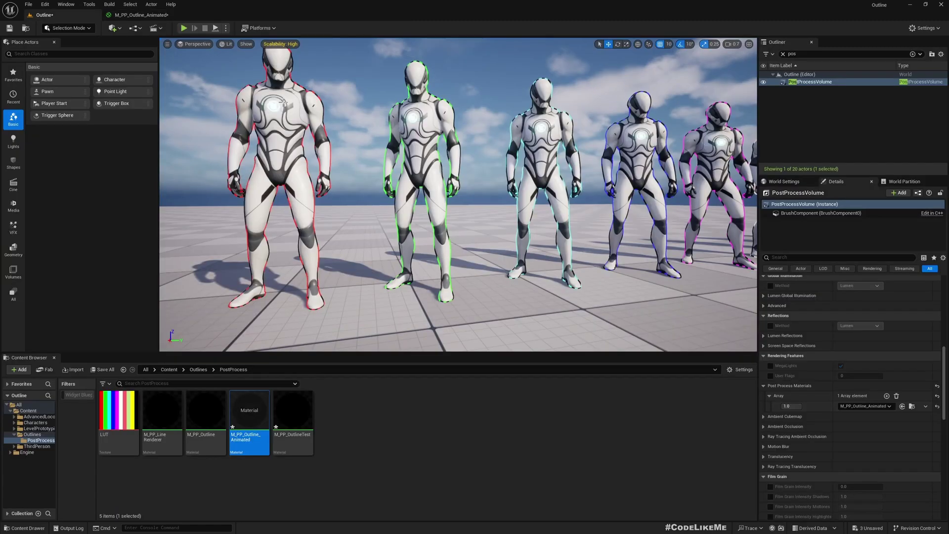
right_click_drag(454, 116, 448, 102)
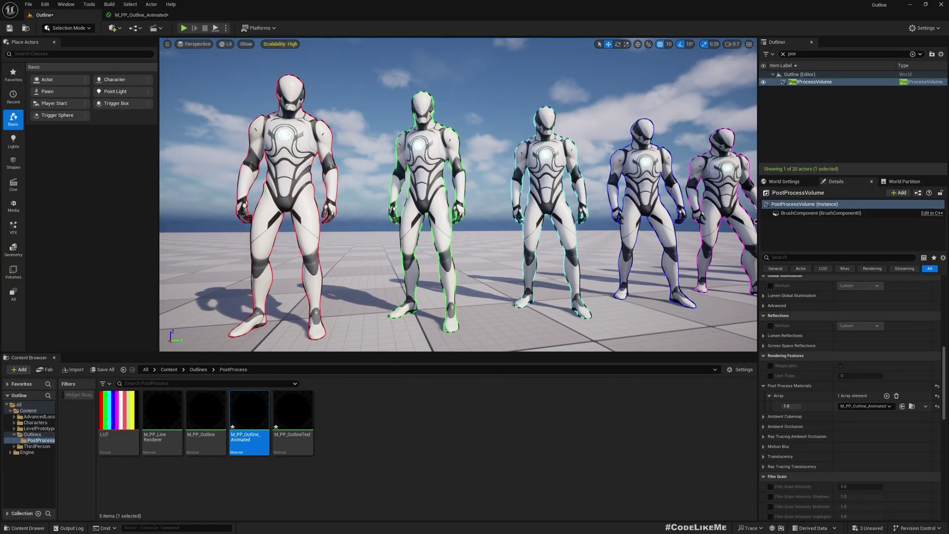
mouse_move(400, 146)
right_mouse_down()
mouse_move(435, 148)
mouse_move(400, 138)
right_mouse_up()
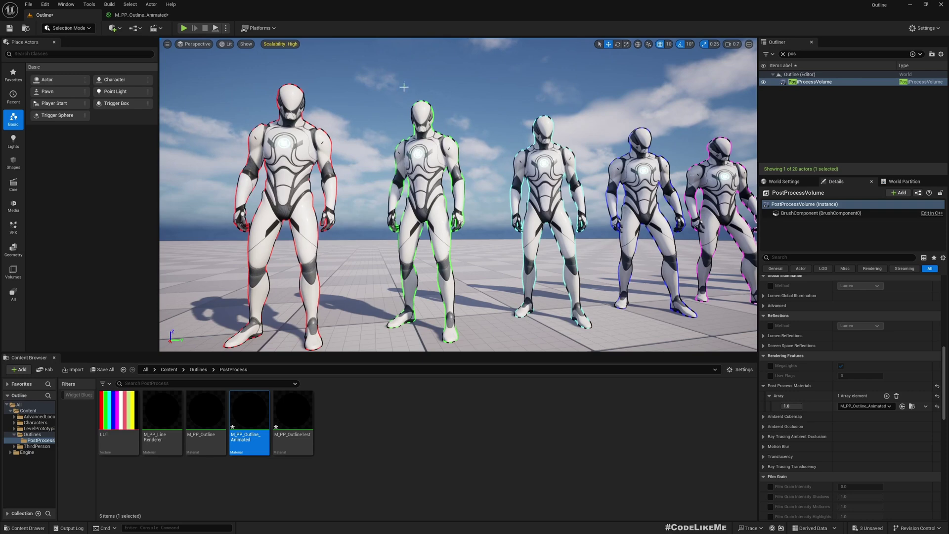
mouse_move(404, 87)
right_mouse_down()
mouse_move(460, 98)
mouse_move(419, 89)
right_mouse_up()
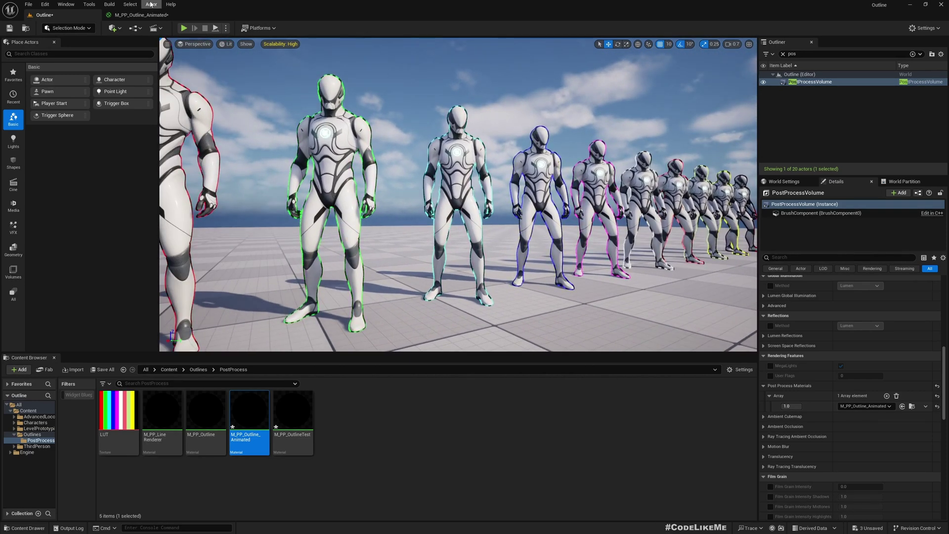
Step: Connect the Step output to Emissive Color in M_PP_Outline_Animated to preview the stripe pattern
left_click(141, 15)
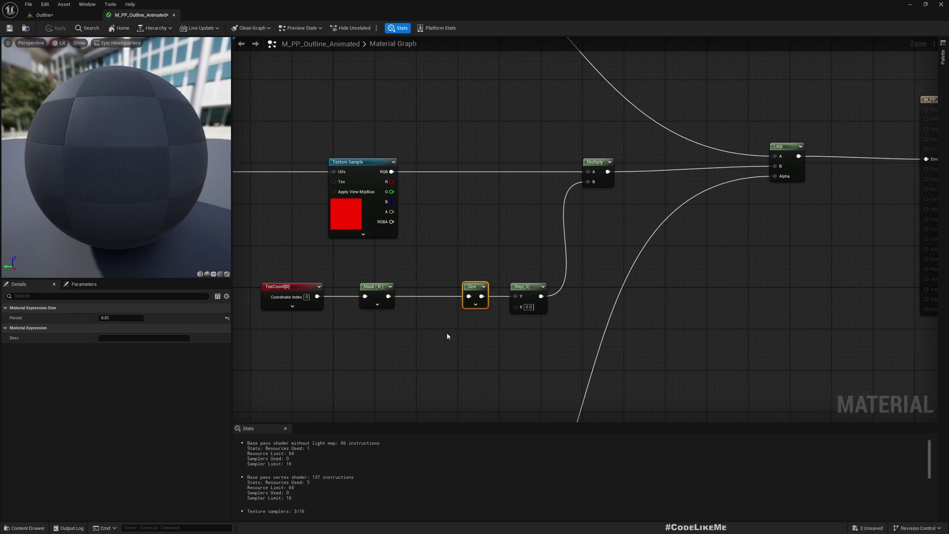
right_click_drag(448, 335, 448, 302)
left_click(499, 243)
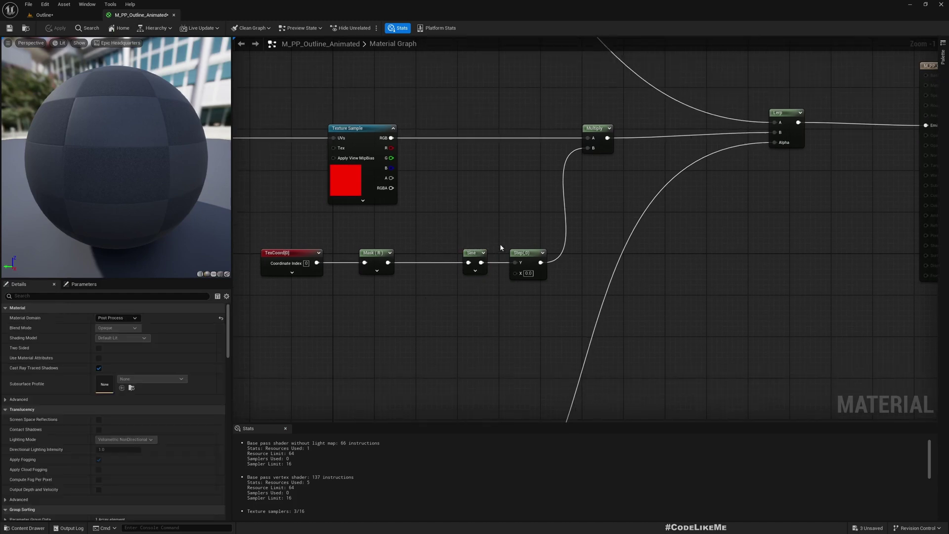
right_click_drag(499, 243, 464, 259)
left_click_drag(452, 279, 837, 141)
right_click_drag(395, 328, 505, 312)
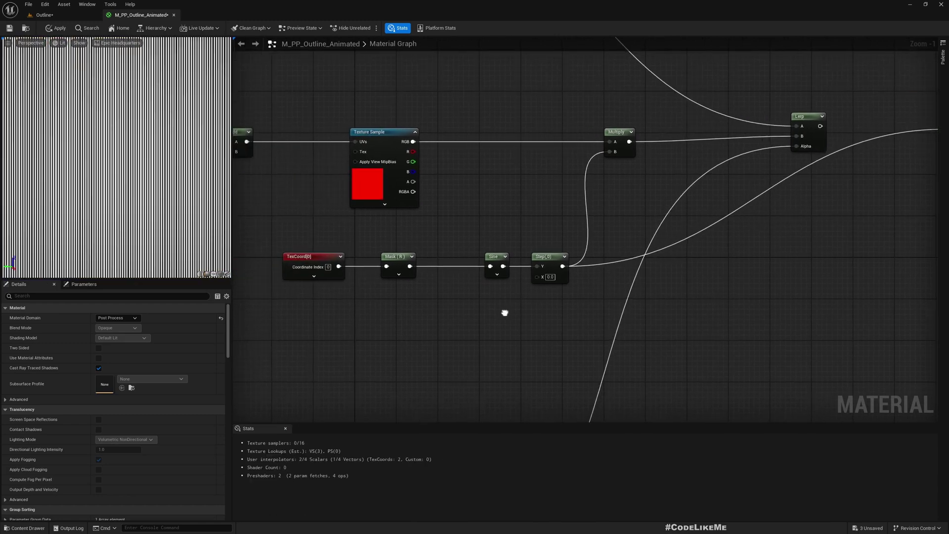
Step: Add a second ComponentMask fed by the TexCoord node, with only its G channel enabled
scroll(400, 298, "up", 1)
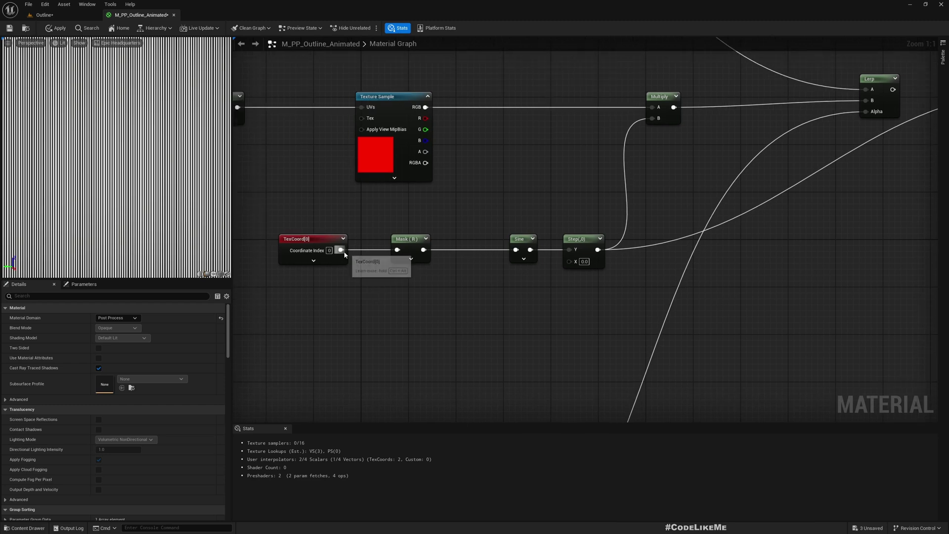
left_click_drag(341, 250, 387, 291)
type("mask")
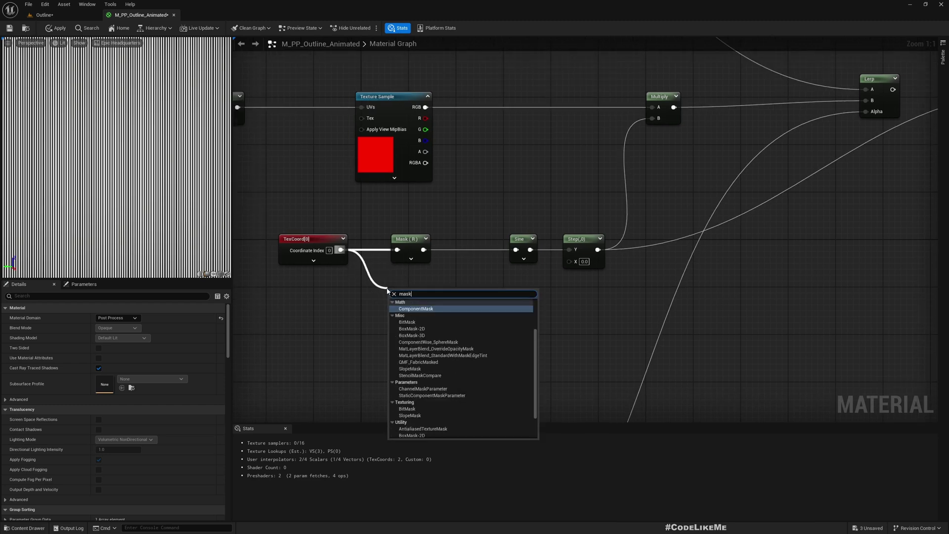
key("Return")
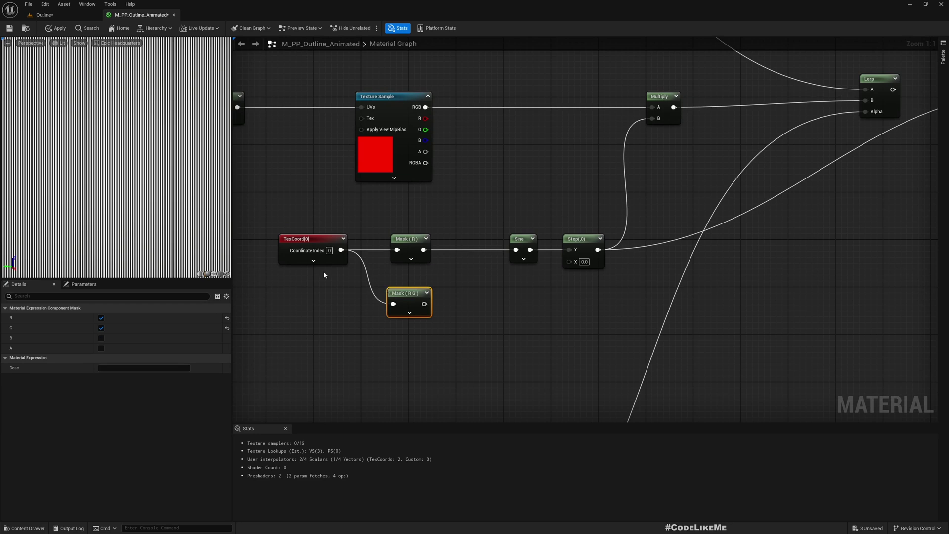
left_click(102, 318)
Step: Duplicate the Sine node, feed the copy from the G mask, and place both Sine nodes next to their masks
right_click_drag(467, 327, 409, 324)
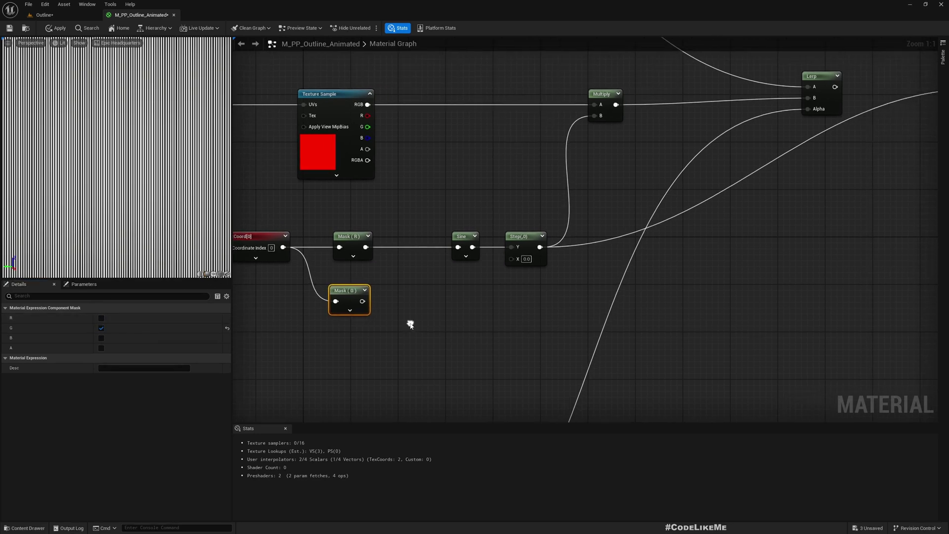
left_click(465, 241)
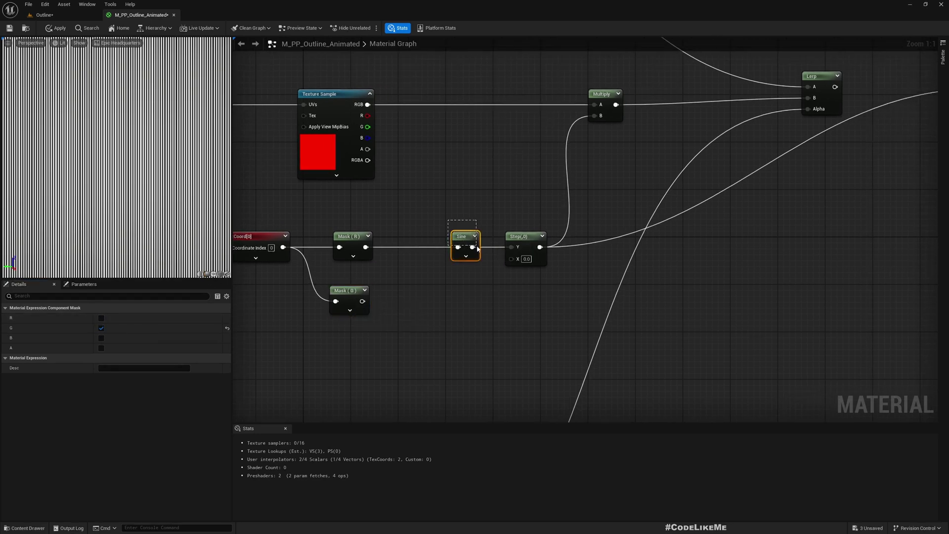
key("ctrl+d")
left_click_drag(385, 341, 439, 300)
left_click_drag(367, 303, 428, 306)
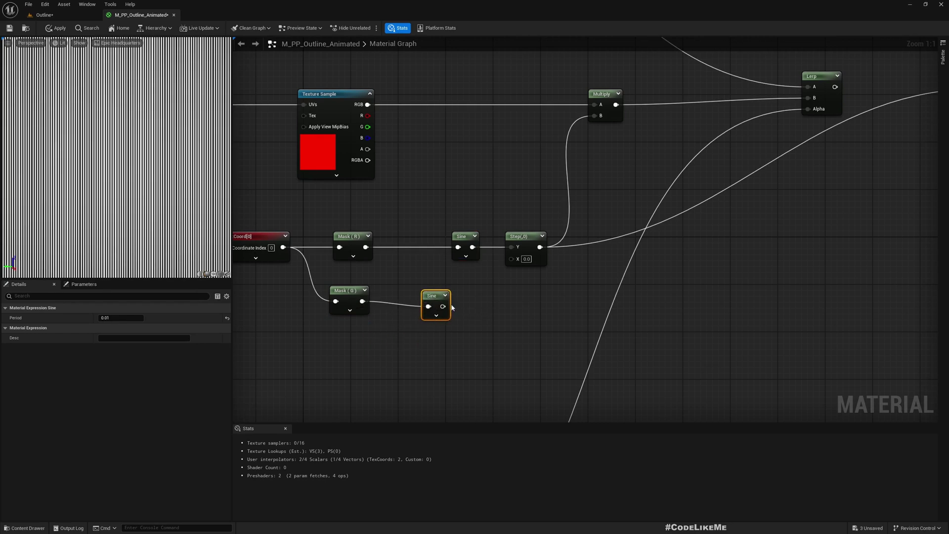
left_click_drag(464, 237, 423, 237)
left_click_drag(428, 306, 420, 291)
key("Escape")
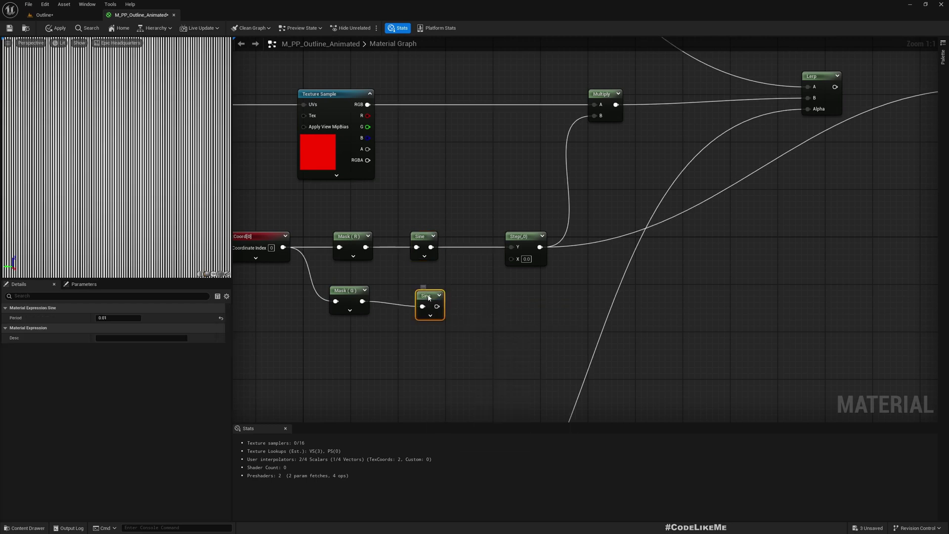
Step: Sum the two Sine outputs with a new Add node and feed the result into the Step's Y input
left_click_drag(431, 246, 455, 265)
type("add")
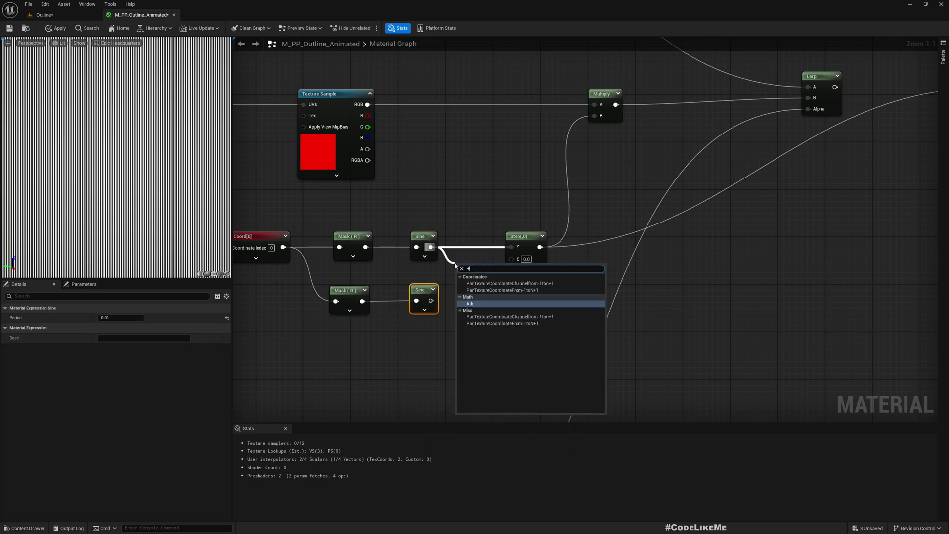
key("Return")
left_click_drag(431, 300, 511, 247)
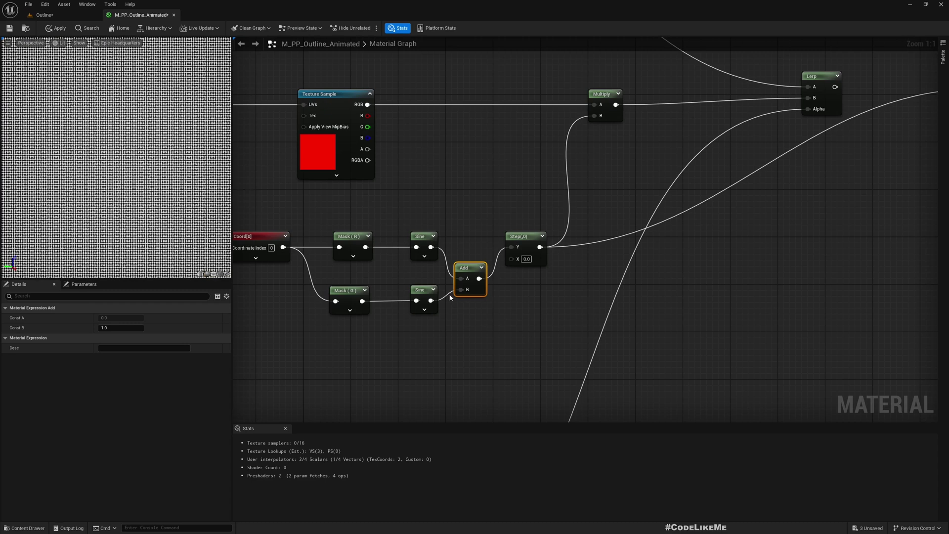
Step: Try a period of 0.1 on both Sine nodes, set their period to 0.01, and apply the material
left_click(416, 289)
left_click(422, 238, "ctrl")
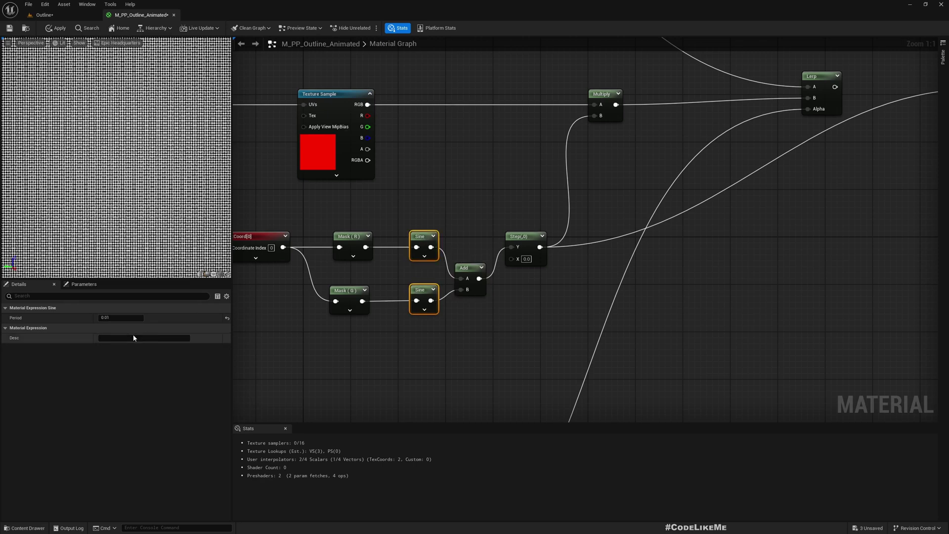
left_click(113, 319)
type("0.1")
key("Return")
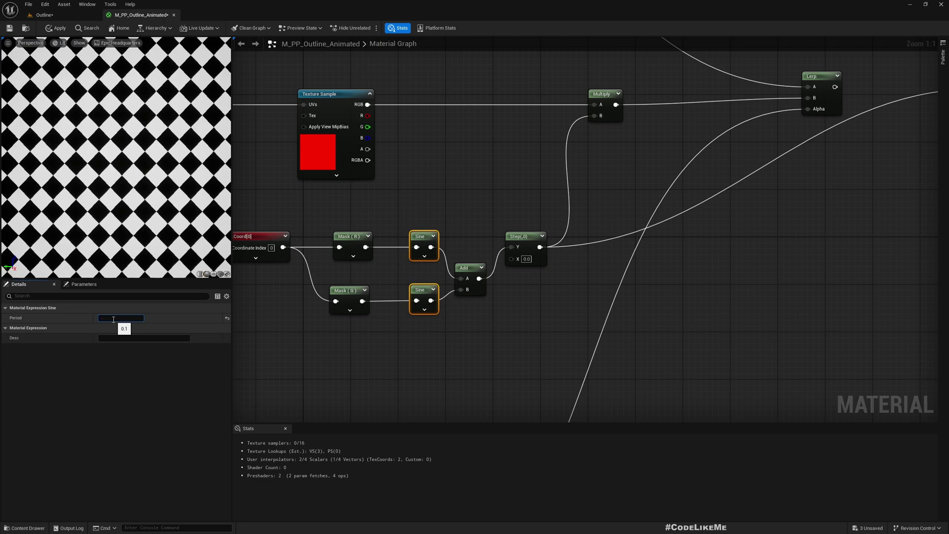
type("0.01")
key("Return")
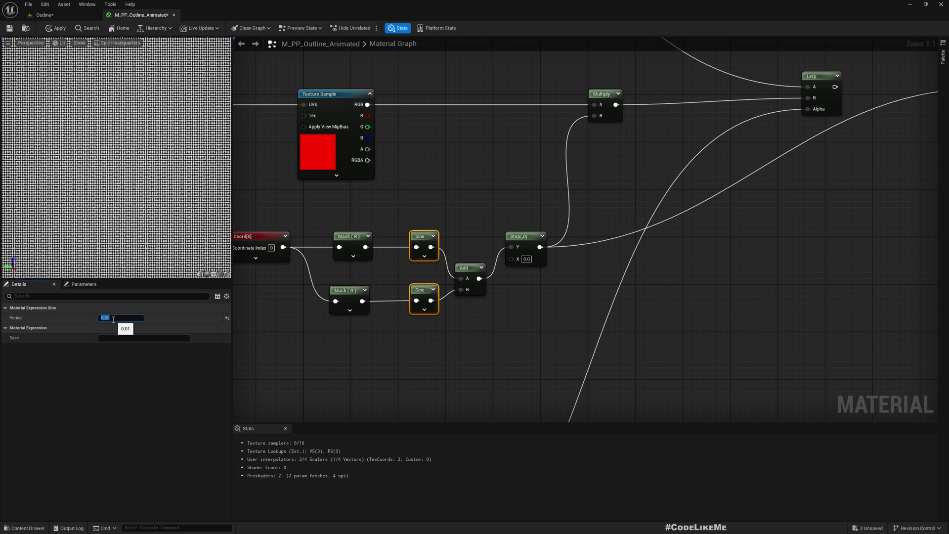
left_click(56, 28)
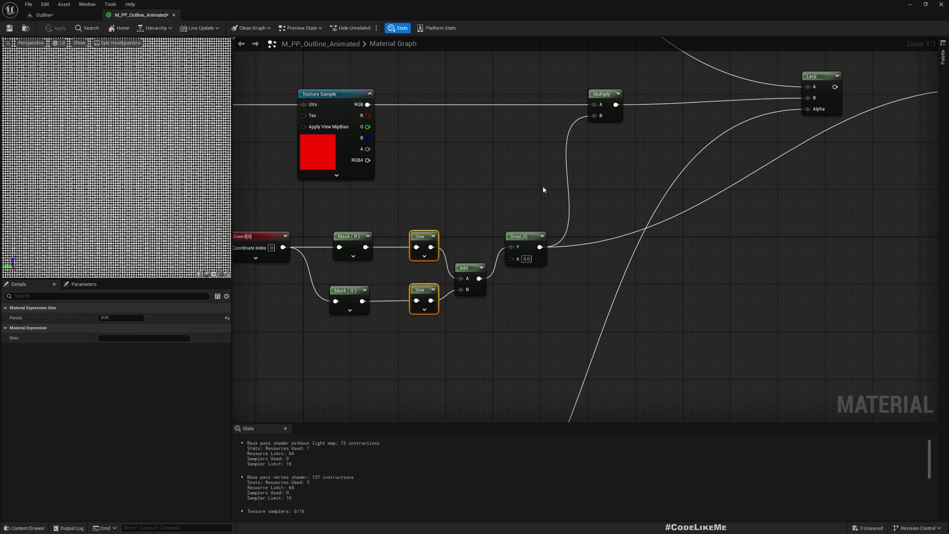
Step: Connect the Lerp output to the material's Emissive Color, apply it, and inspect the mannequins' outlines in the Outline level
right_click_drag(543, 190, 381, 250)
left_click_drag(668, 157, 833, 159)
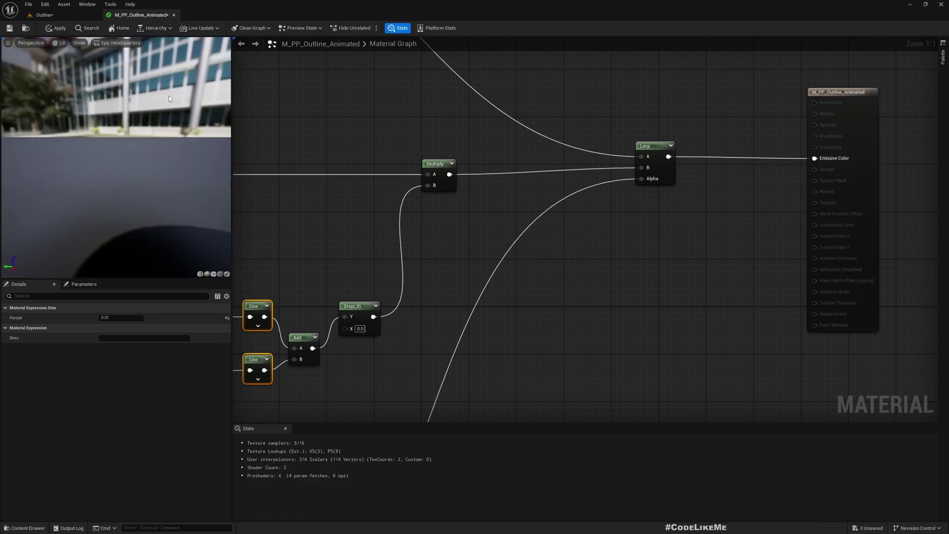
left_click(44, 16)
mouse_move(463, 186)
right_mouse_down()
mouse_move(425, 186)
mouse_move(462, 185)
right_mouse_up()
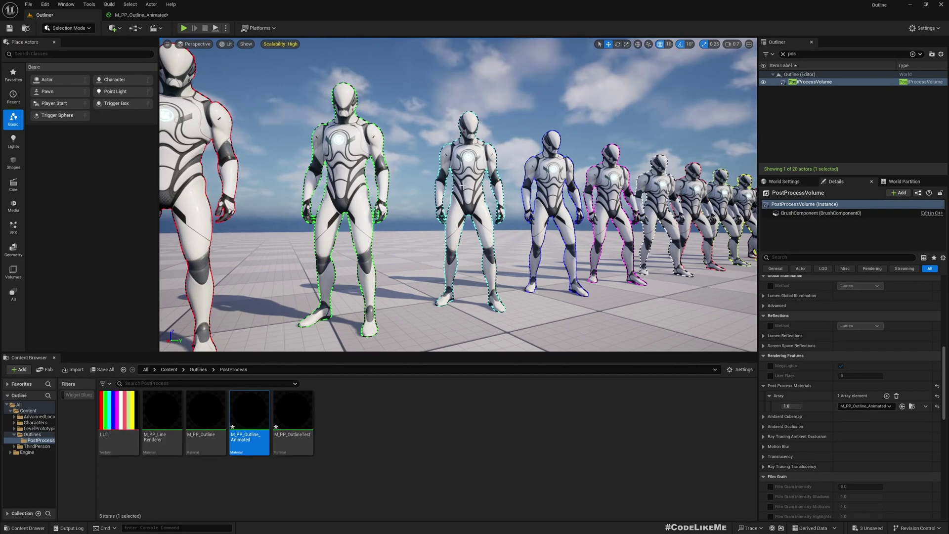
right_click_drag(463, 185, 425, 185)
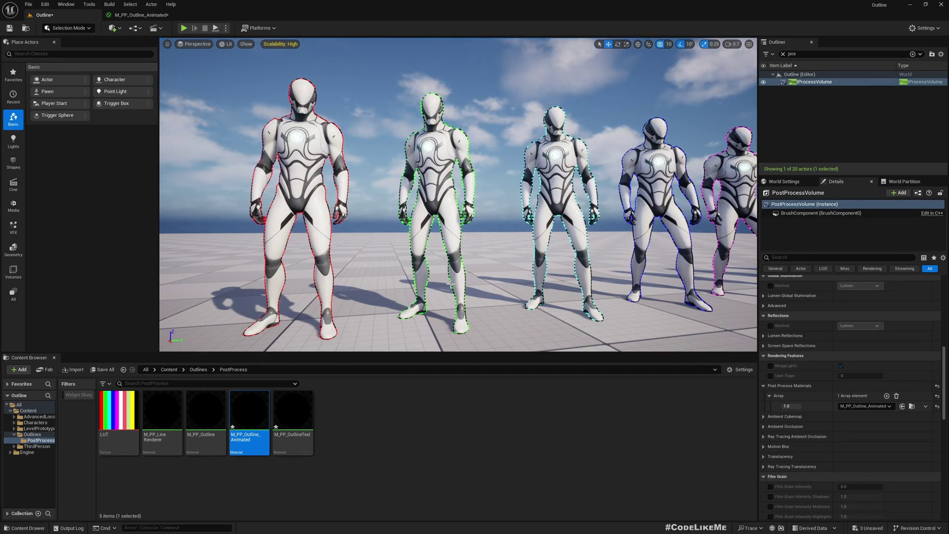
right_click_drag(451, 283, 502, 299)
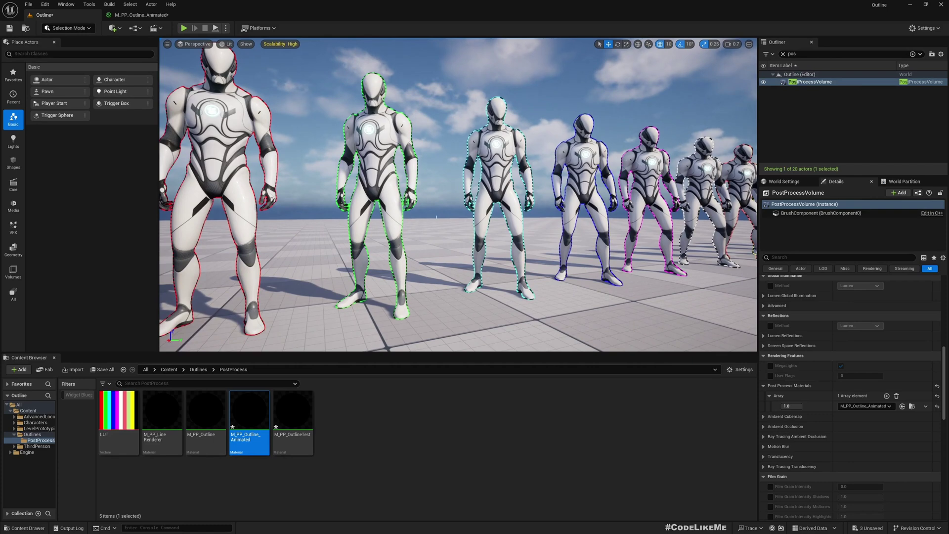
Step: Insert a Panner node after the TexCoord node and feed its output into both the R and G masks
left_click(142, 15)
scroll(366, 196, "up", 4)
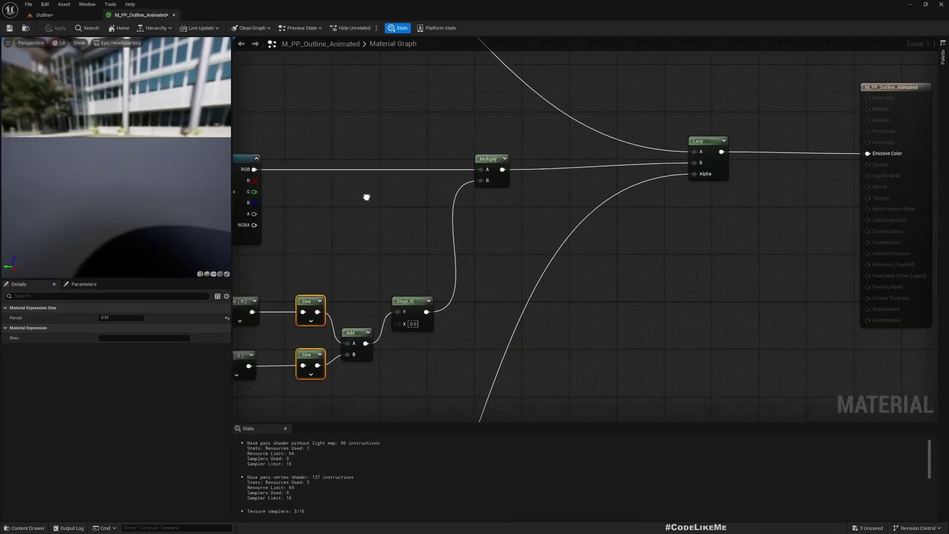
left_click_drag(441, 250, 351, 250)
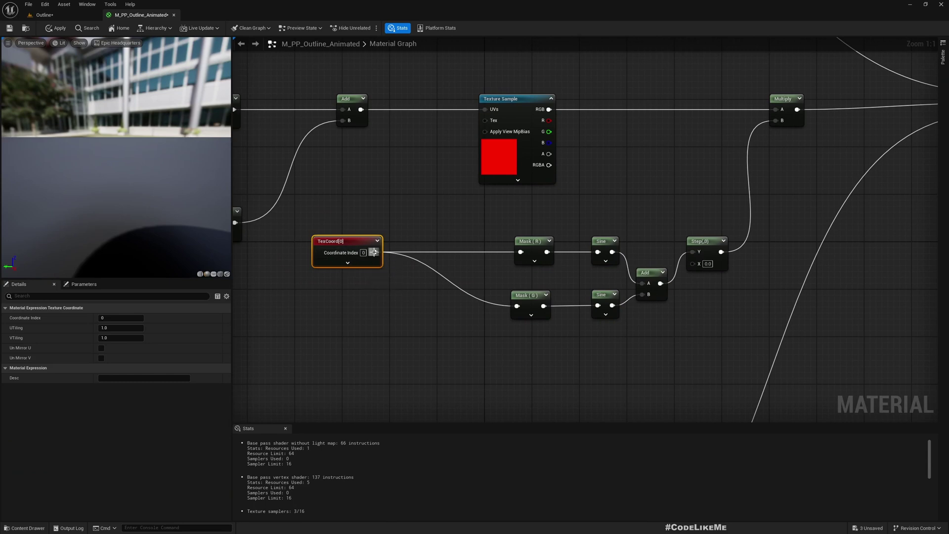
left_click_drag(376, 252, 417, 253)
type("panner")
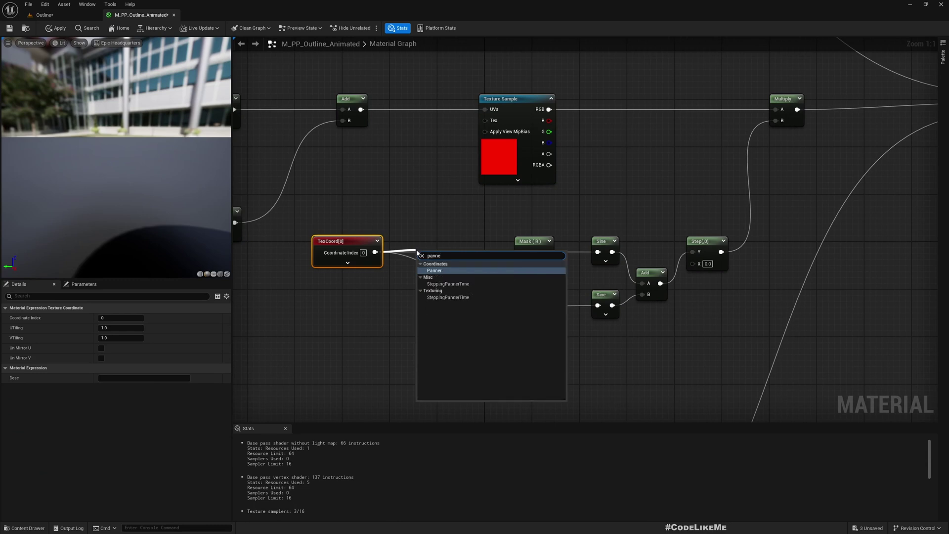
key("Return")
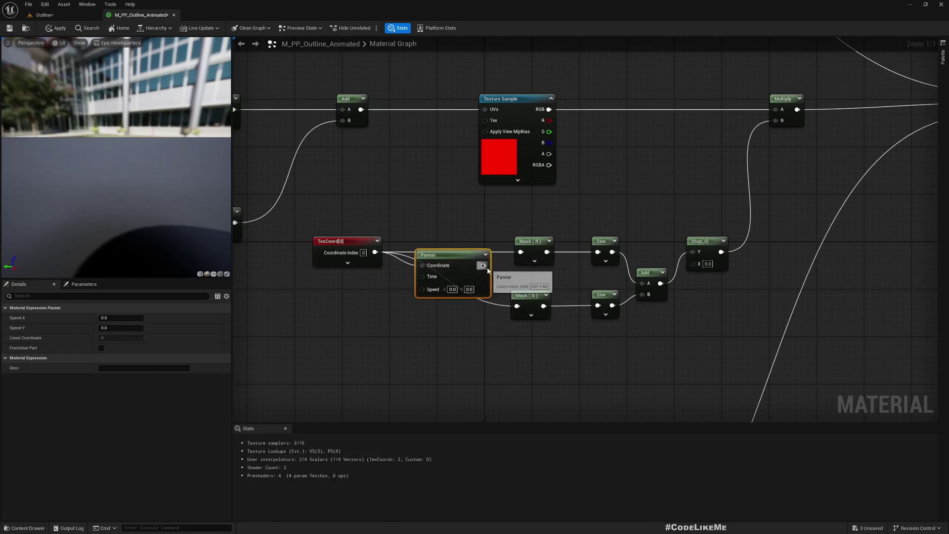
left_click_drag(484, 266, 517, 306)
Step: Try a Speed X of 0.1 on the Panner, apply the material, and check the outlines in the level
left_click(435, 276)
key("BackSpace")
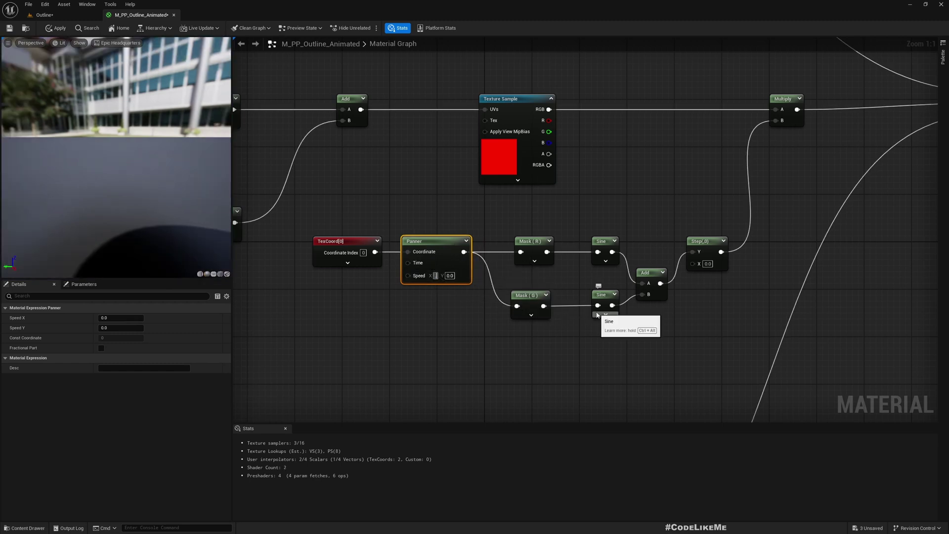
type("0.1")
key("Return")
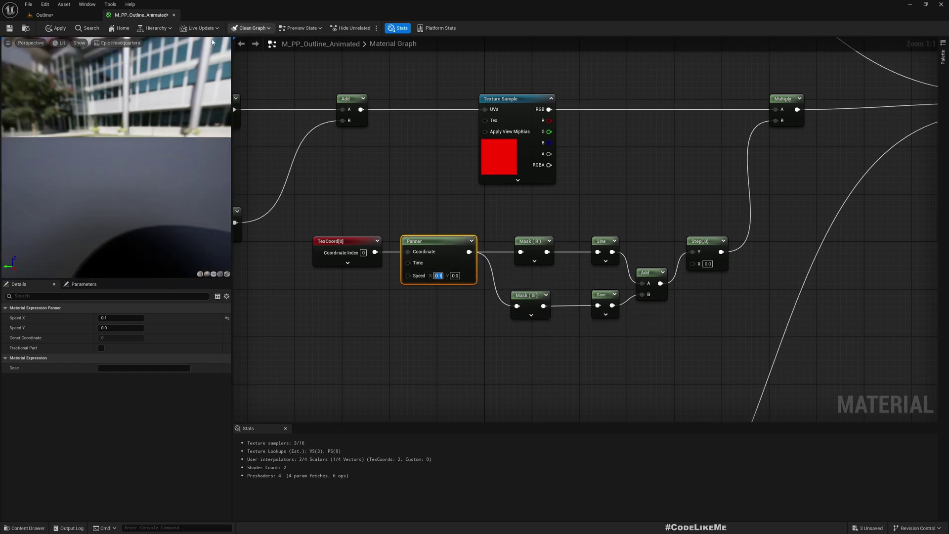
left_click(52, 16)
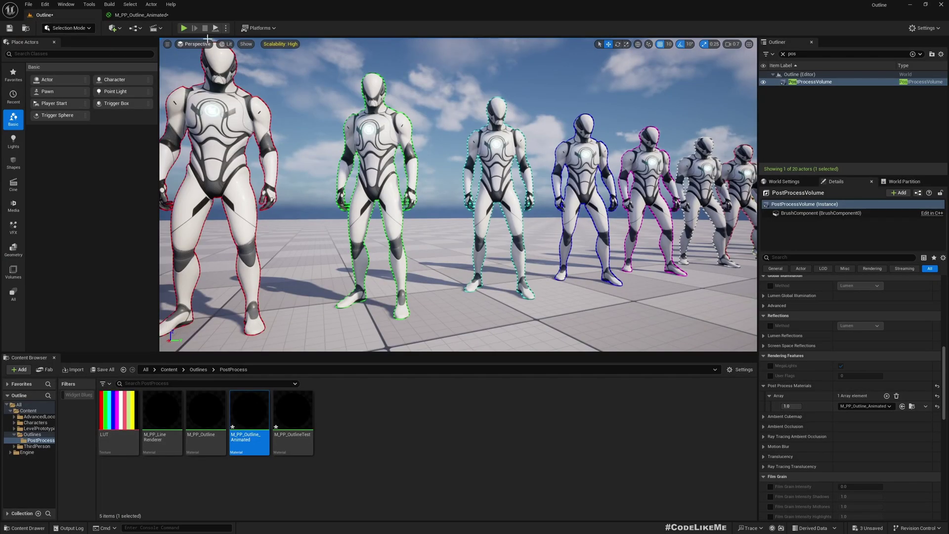
Step: Set the Panner's Speed X to 0.01 in M_PP_Outline_Animated, apply the material, and check the outlines in the level
left_click(142, 15)
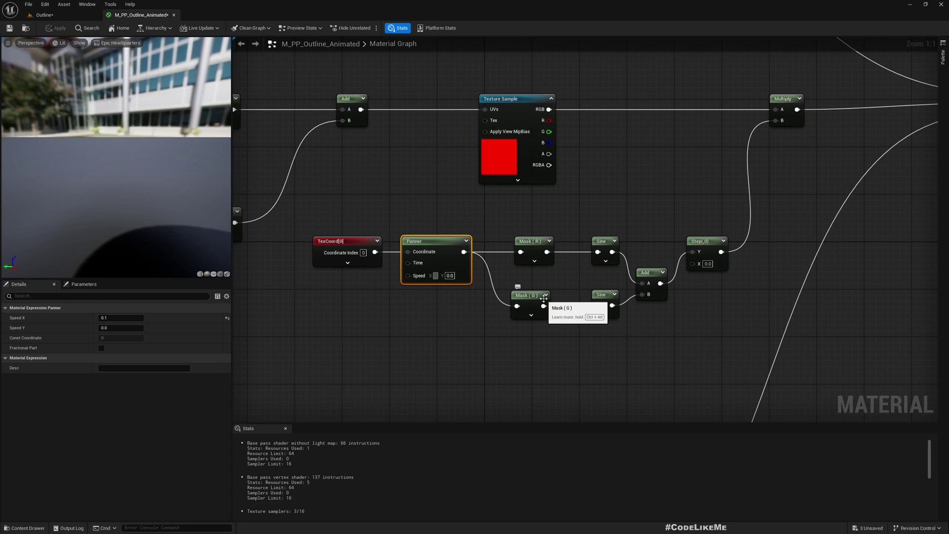
type("0.01")
key("Return")
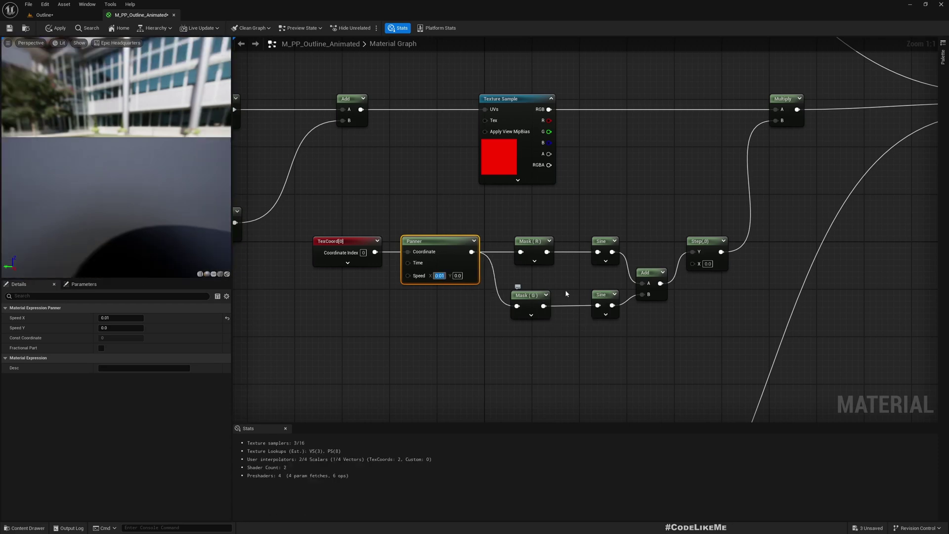
left_click(59, 28)
left_click(52, 15)
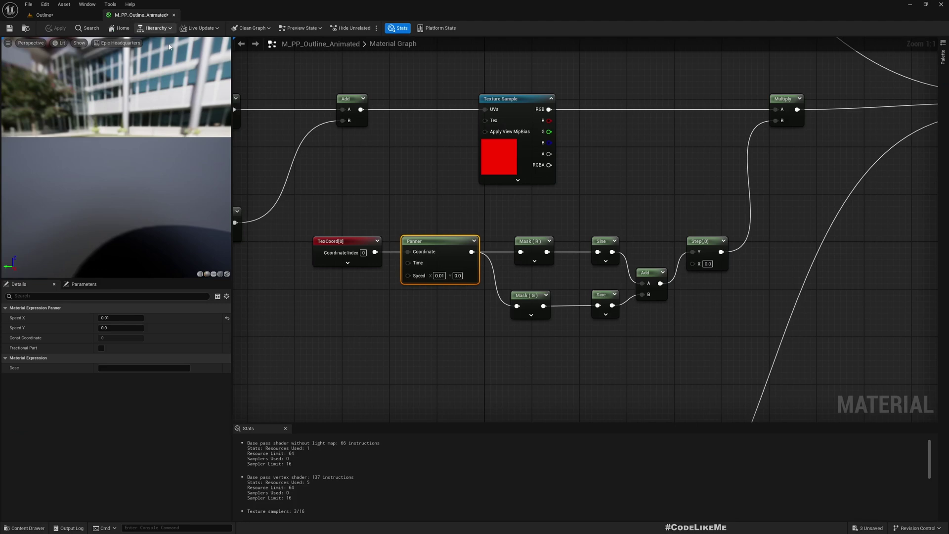
Step: Set the Panner's Speed Y to 0.01 in M_PP_Outline_Animated and apply the material
left_click(139, 15)
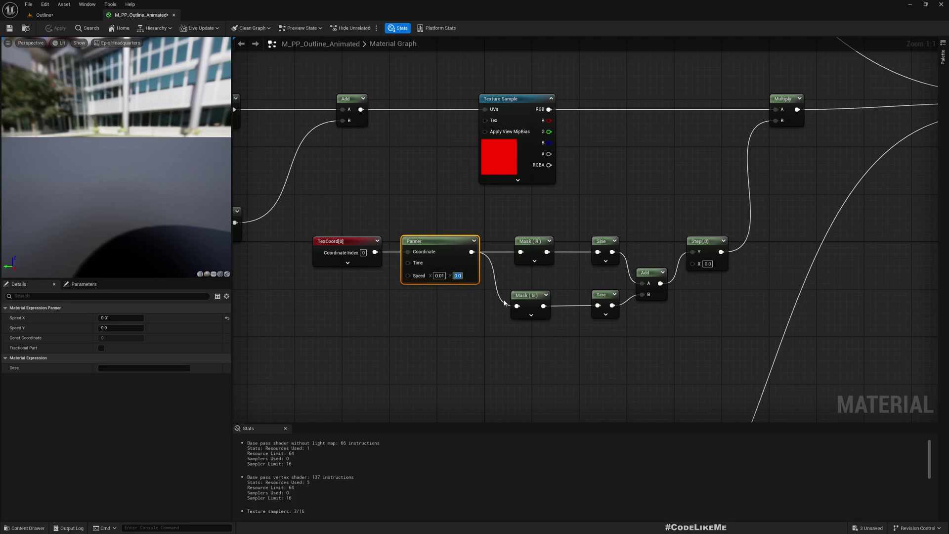
type(".01")
key("Return")
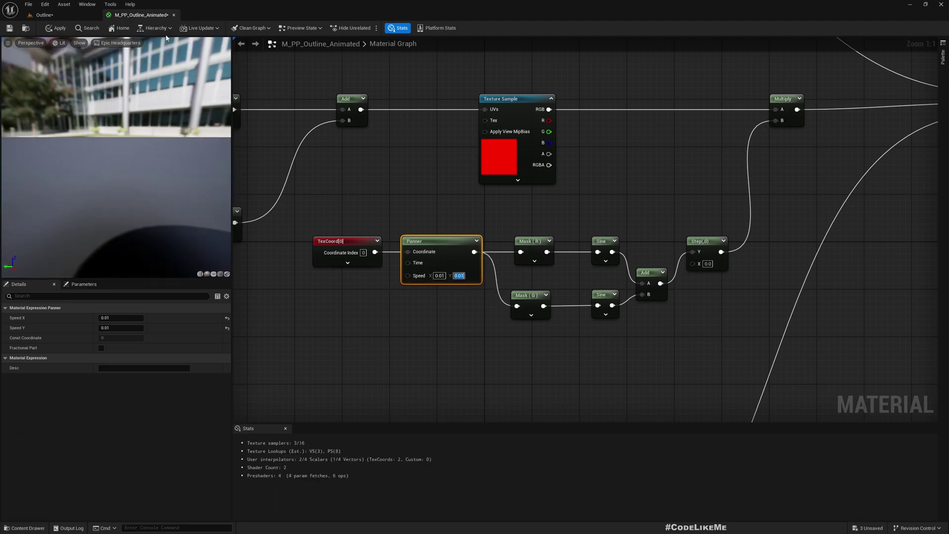
Step: Show the level viewport full screen and examine the animated outlines across the whole row of mannequins
left_click(45, 14)
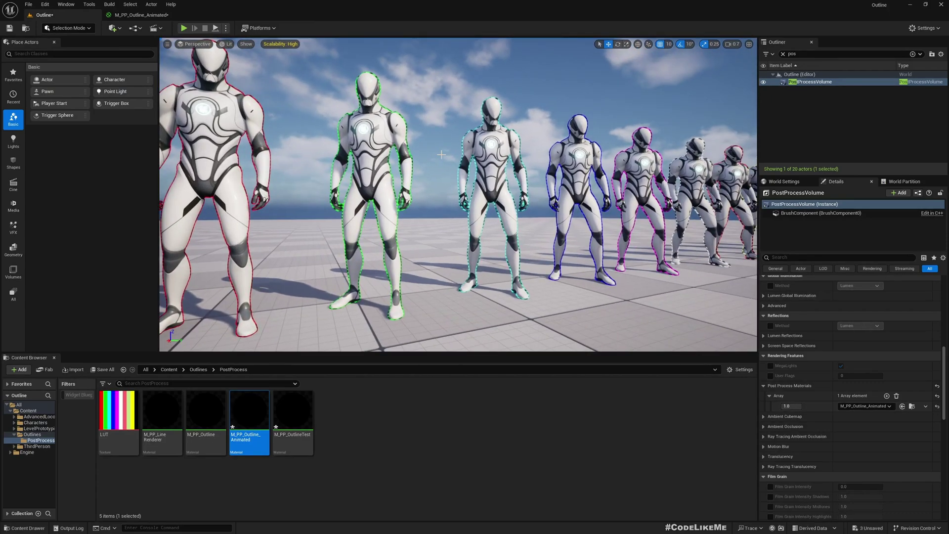
key("F11")
right_click_drag(442, 154, 417, 181)
key("s")
key("s")
key("d")
key("s")
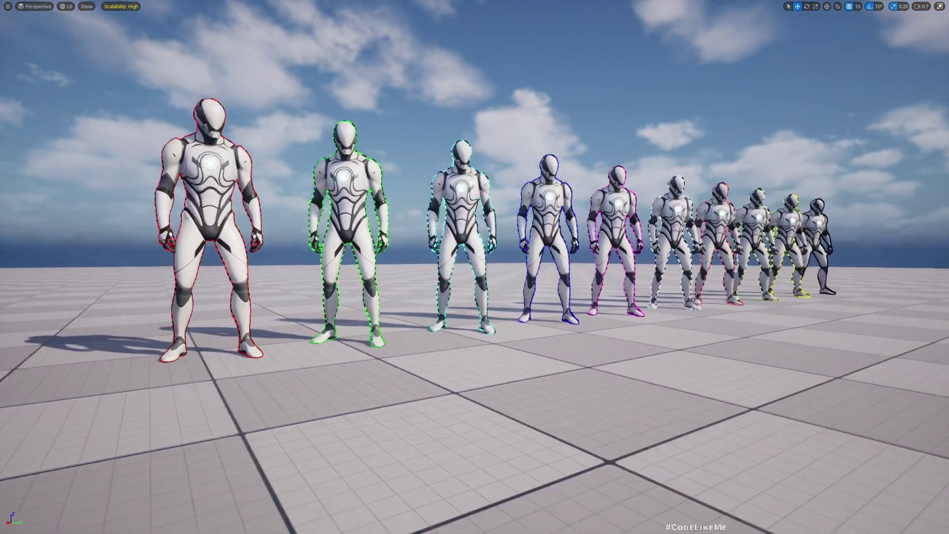
key("d")
right_click_drag(418, 180, 395, 164)
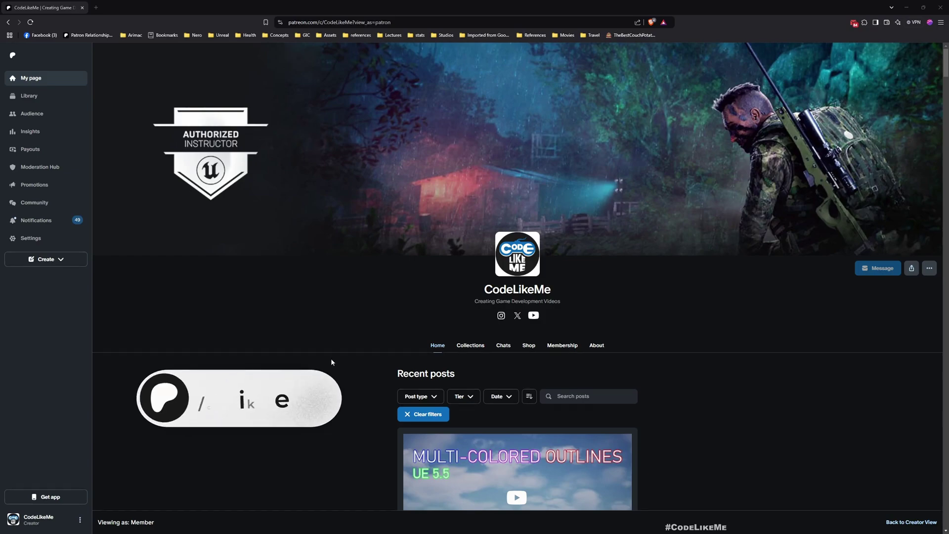
Step: Look through the recent posts on the CodeLikeMe Patreon page in the browser
scroll(328, 360, "down", 10)
scroll(325, 362, "down", 20)
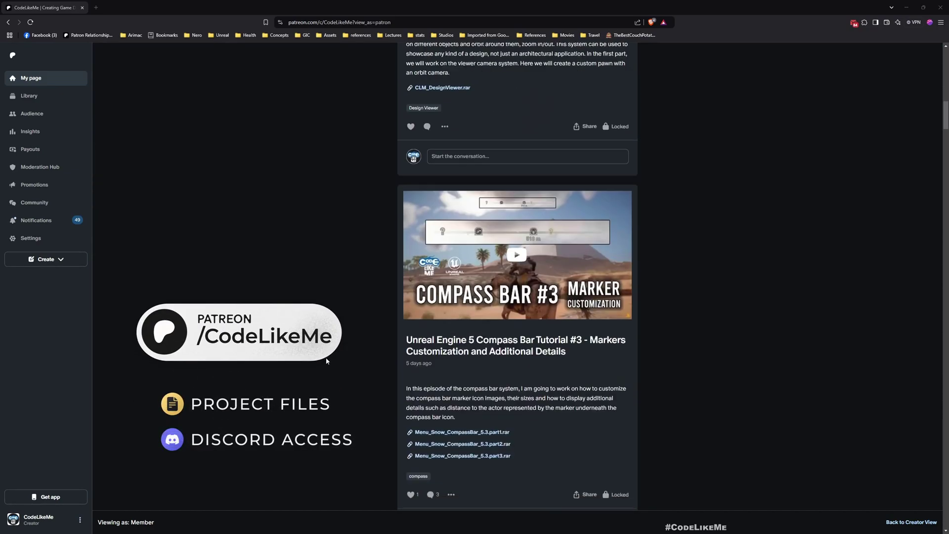
scroll(310, 369, "down", 20)
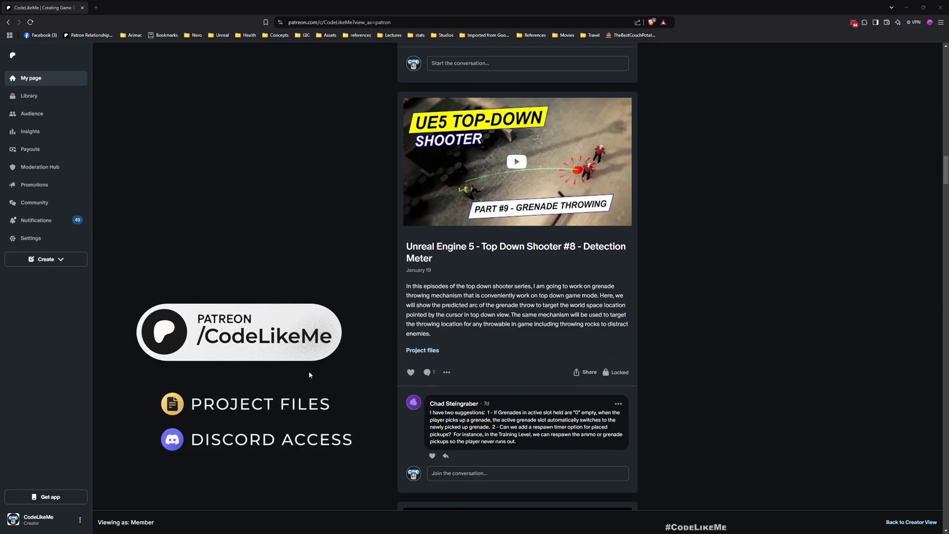
scroll(307, 383, "down", 20)
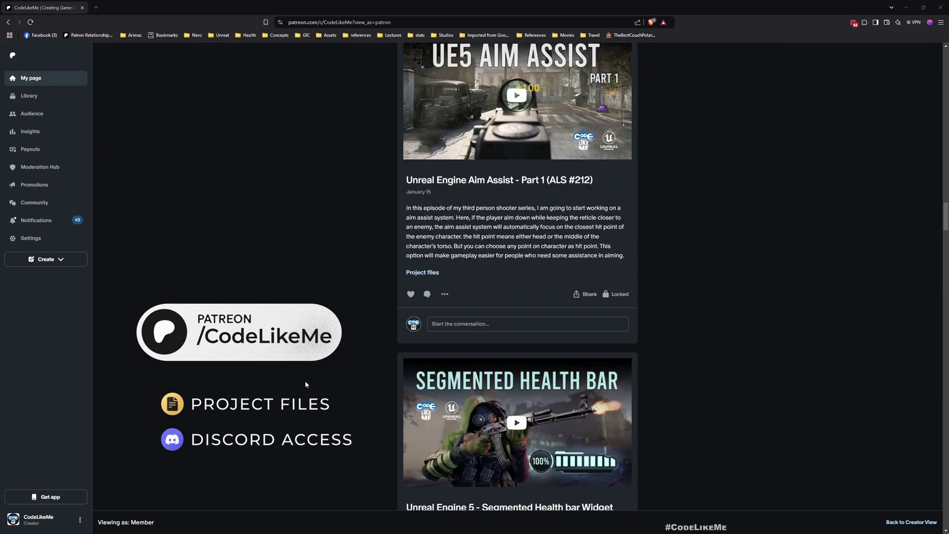
scroll(299, 383, "down", 20)
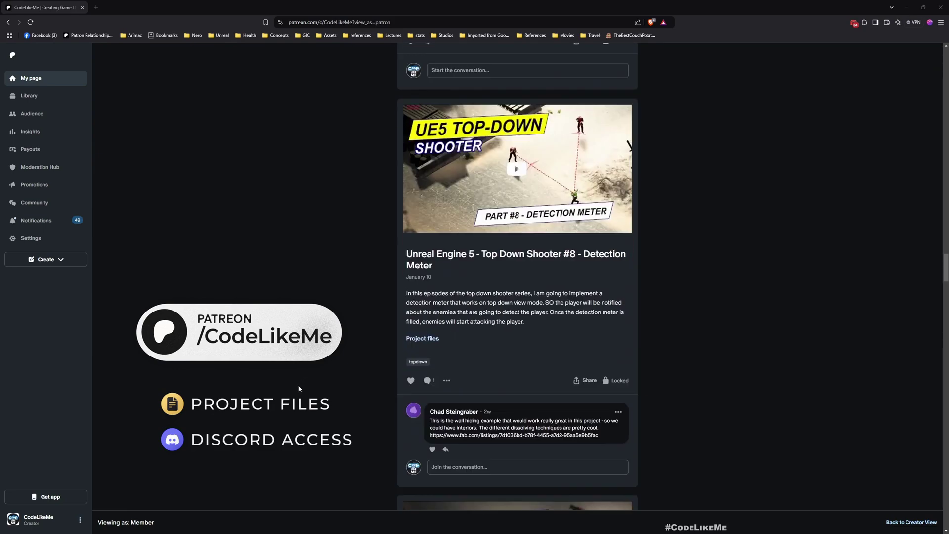
scroll(298, 385, "down", 10)
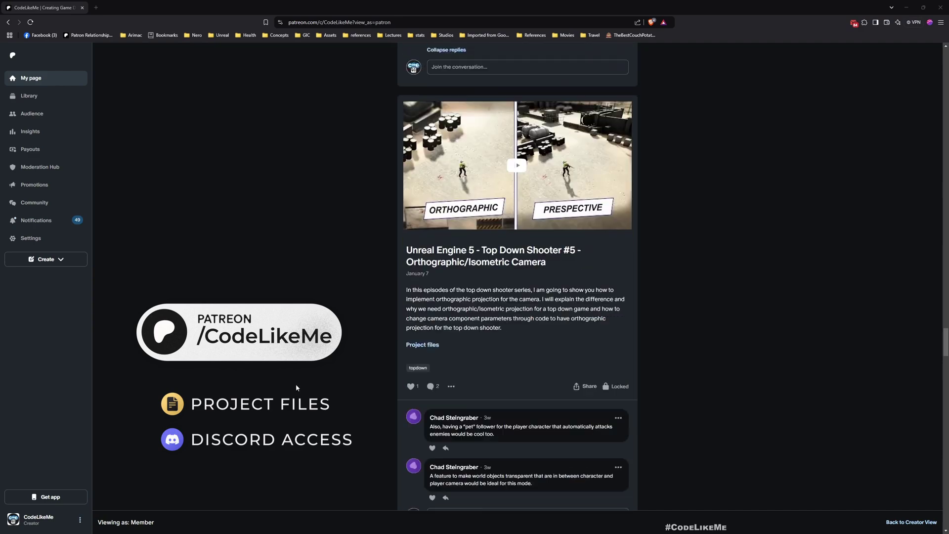
scroll(294, 385, "down", 20)
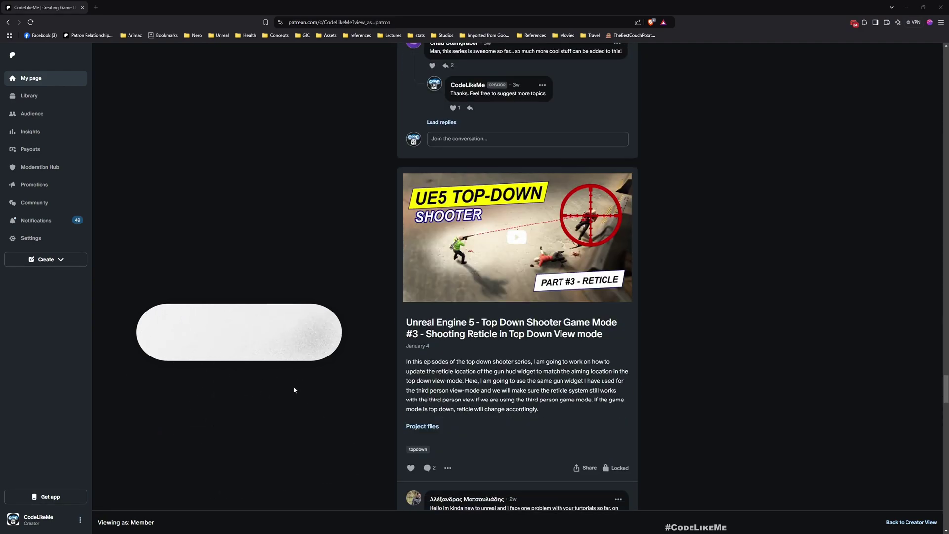